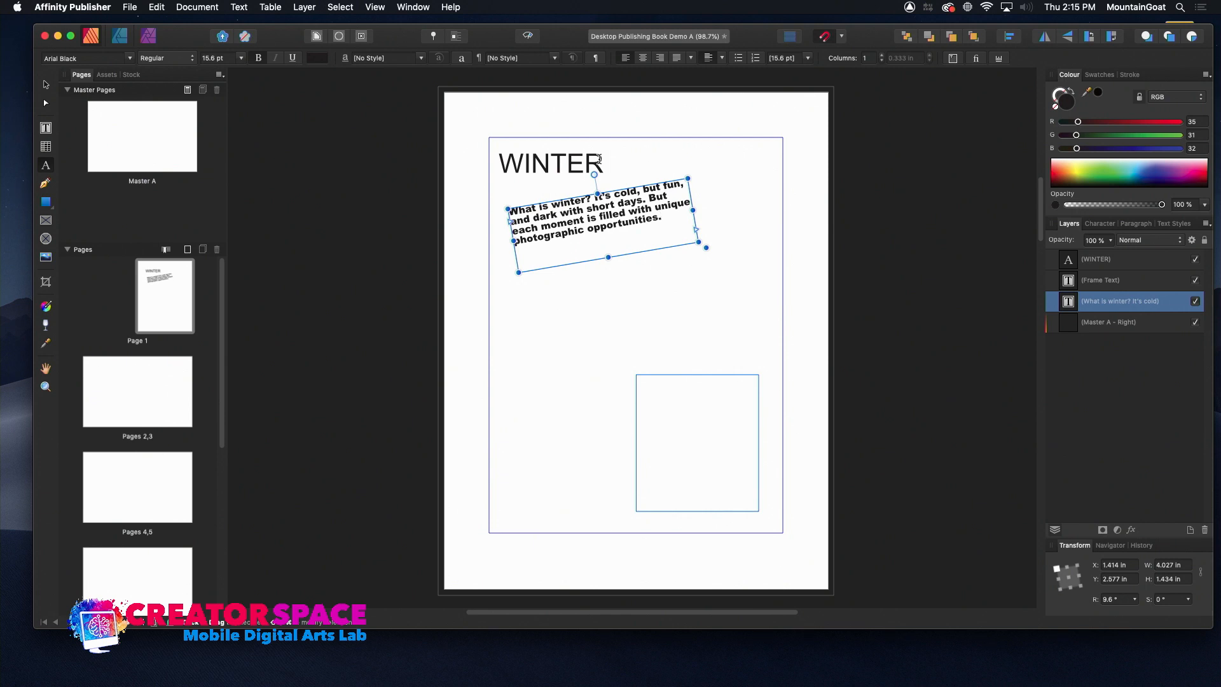
- Maximize the document window and start a new art text line of about 47 pt in the blank area below the winter paragraph
left_click(599, 163)
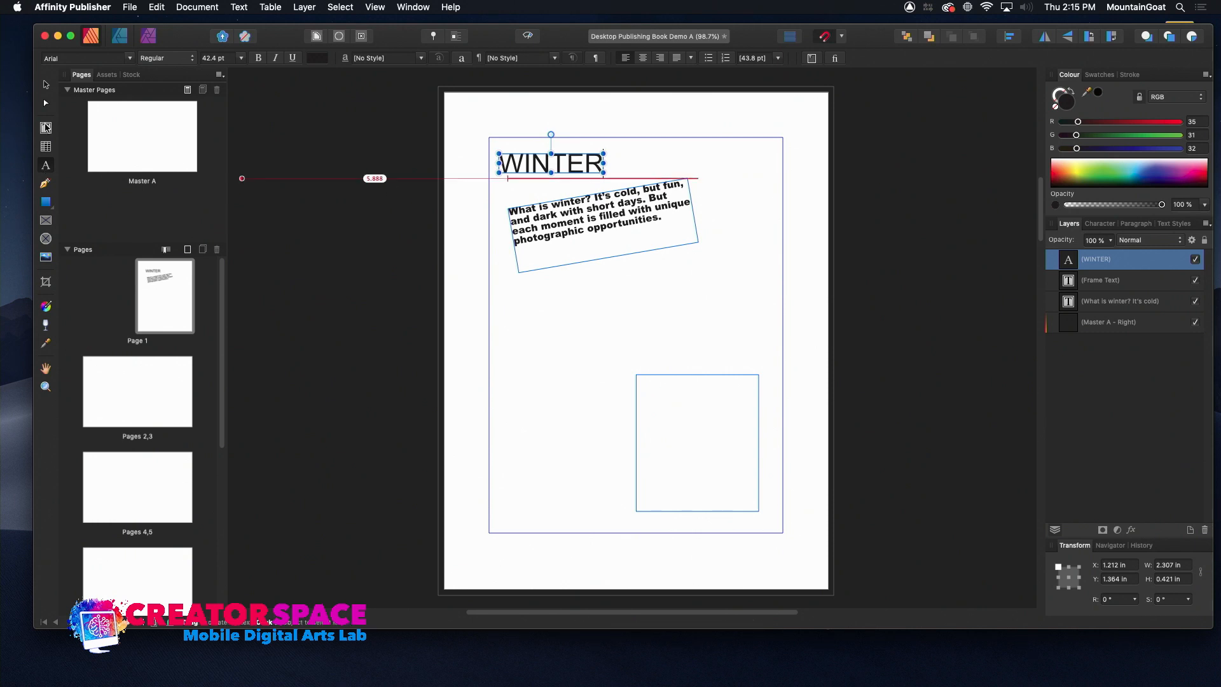
left_click(46, 127)
left_click(46, 167)
left_click(71, 35)
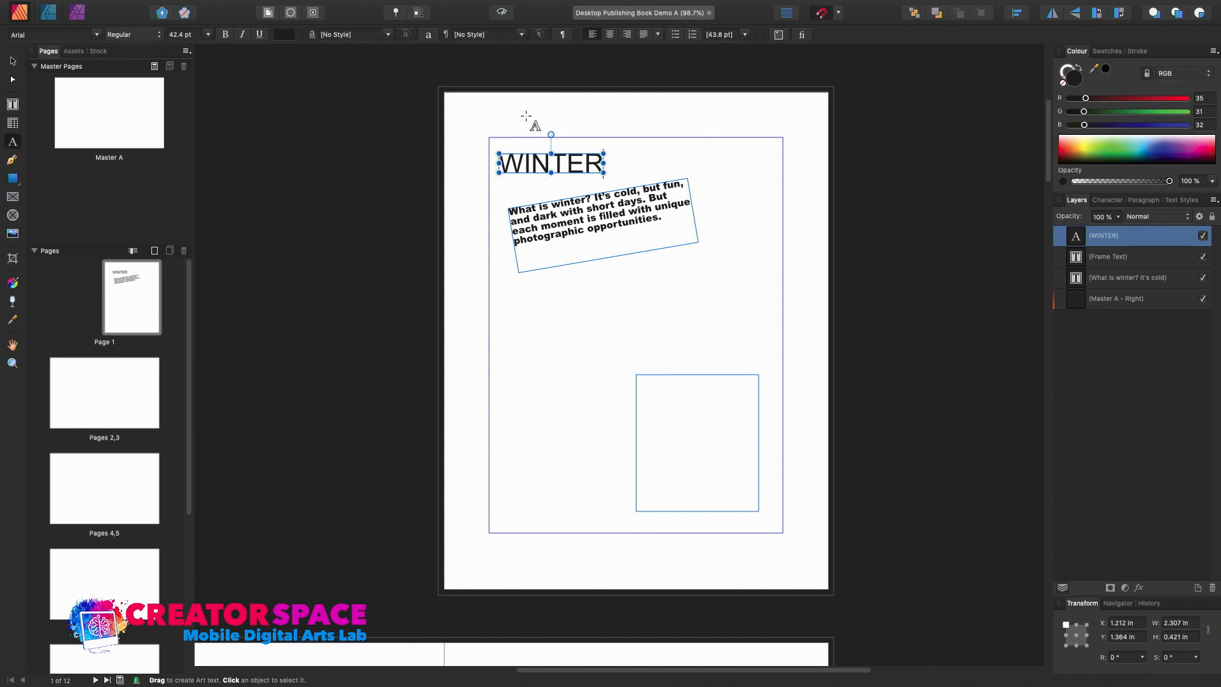
left_click(603, 311)
left_click_drag(605, 312, 695, 327)
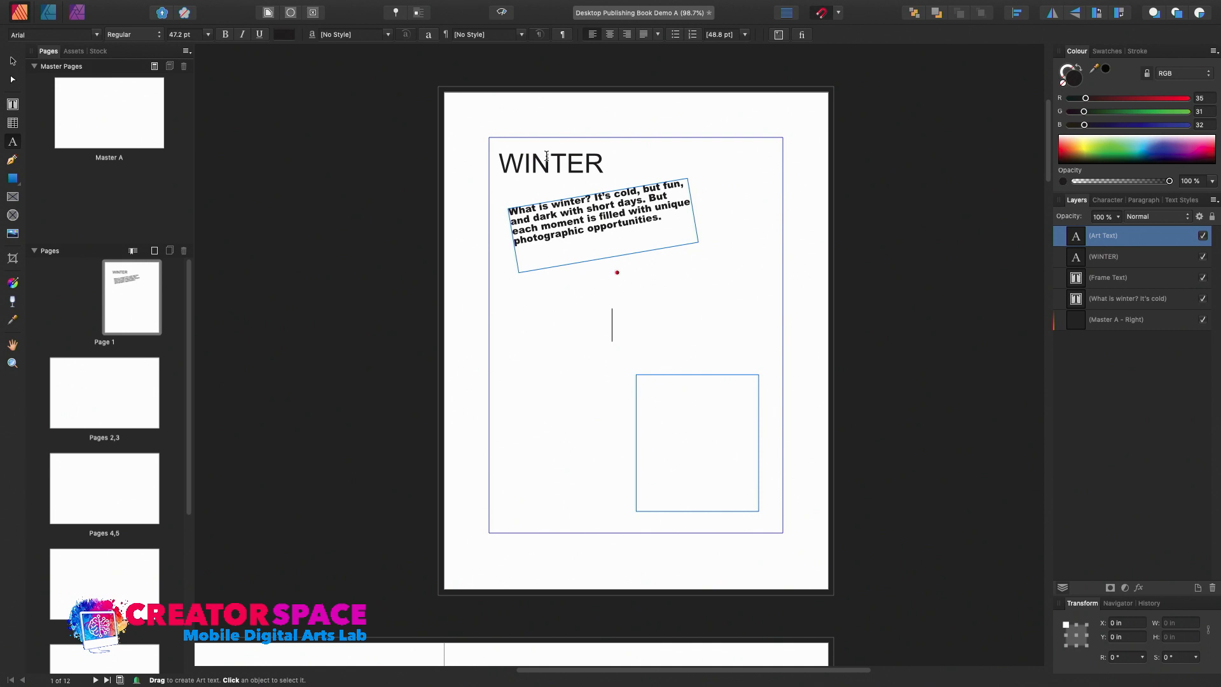
- Set the font of the new art text to Times New Roman
left_click(97, 35)
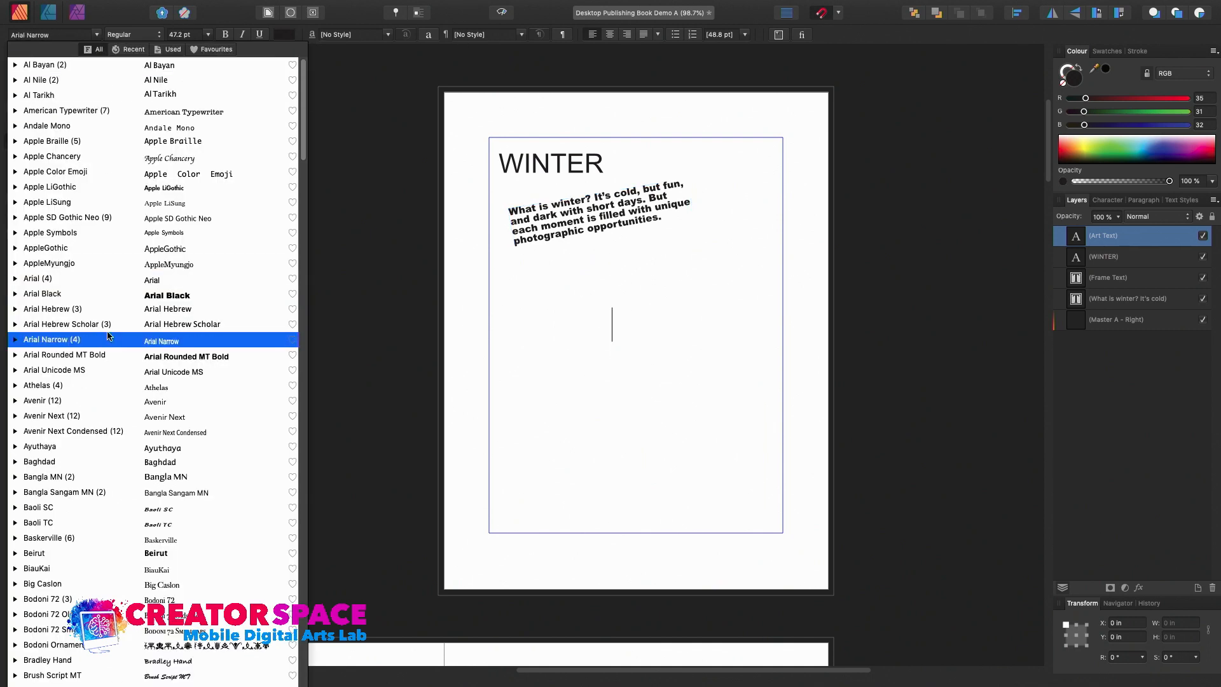
scroll(109, 374, "down", 9)
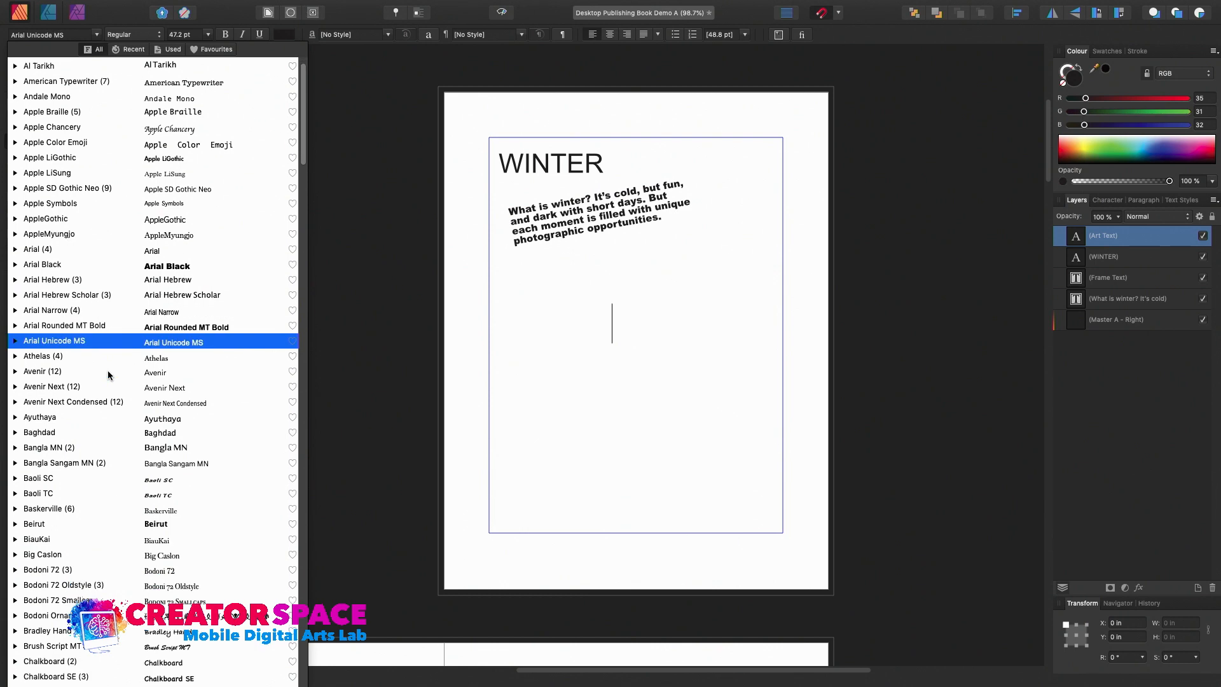
scroll(108, 374, "down", 6)
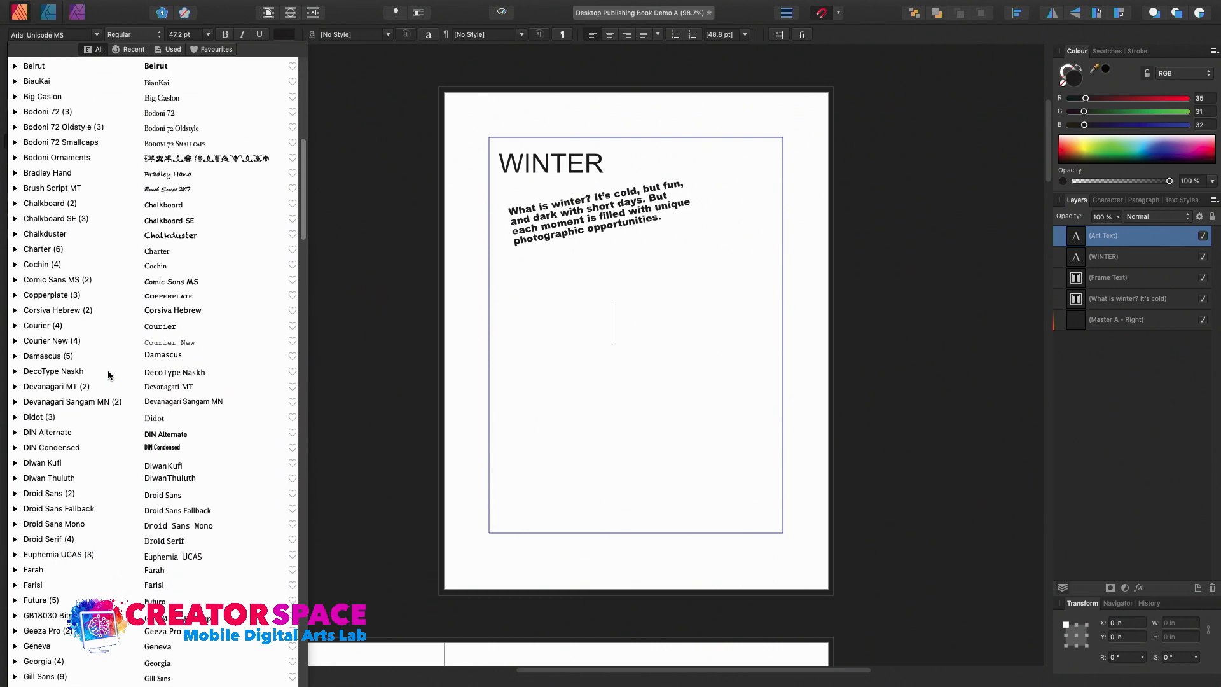
scroll(108, 375, "down", 20)
scroll(108, 376, "down", 20)
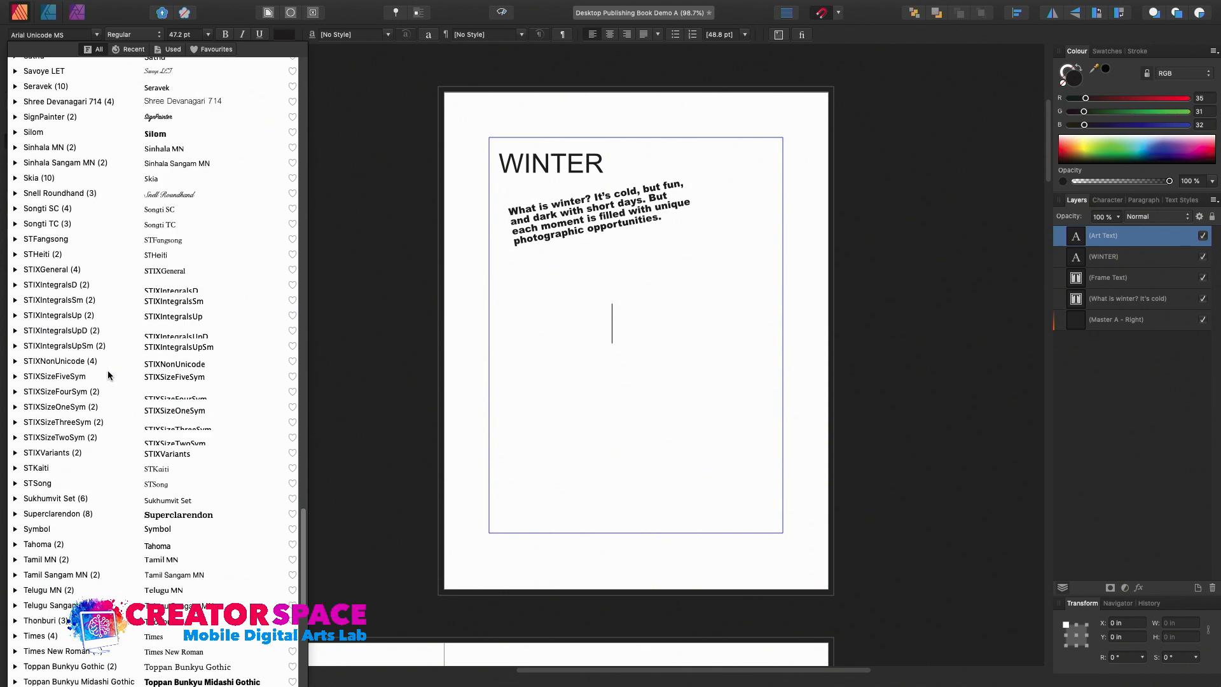
scroll(108, 375, "down", 4)
scroll(108, 375, "down", 2)
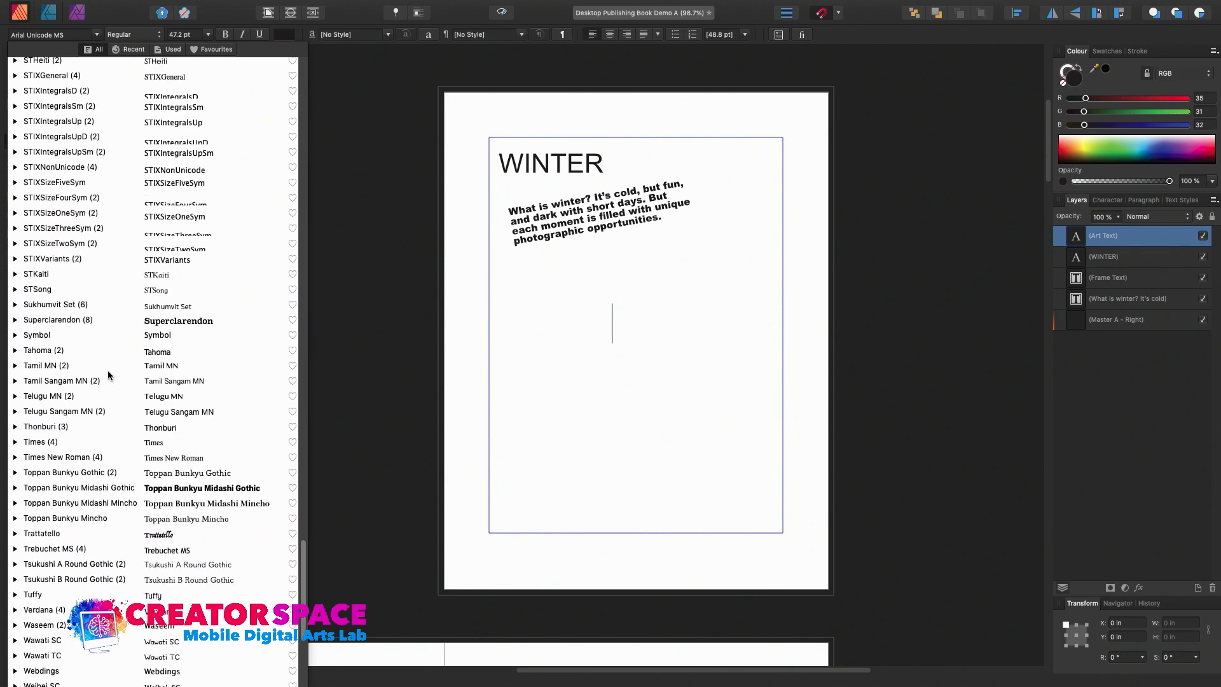
left_click(64, 457)
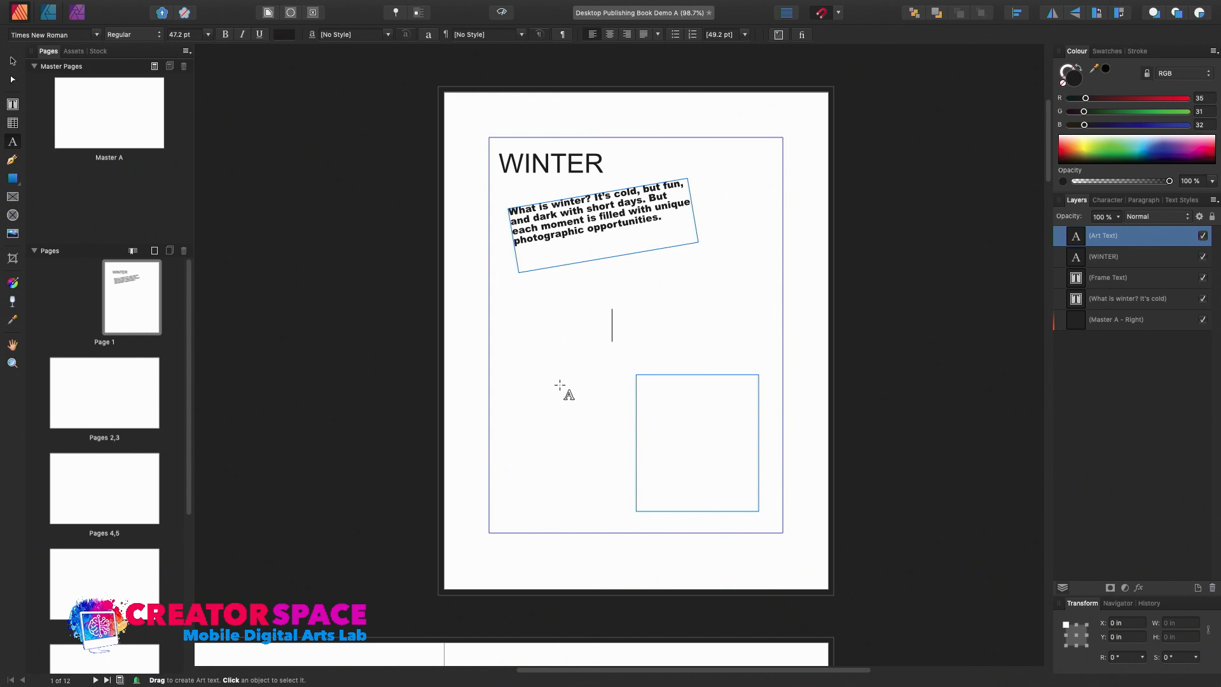
- Enter "Test Text" as the new art text and finish editing it
type("Te")
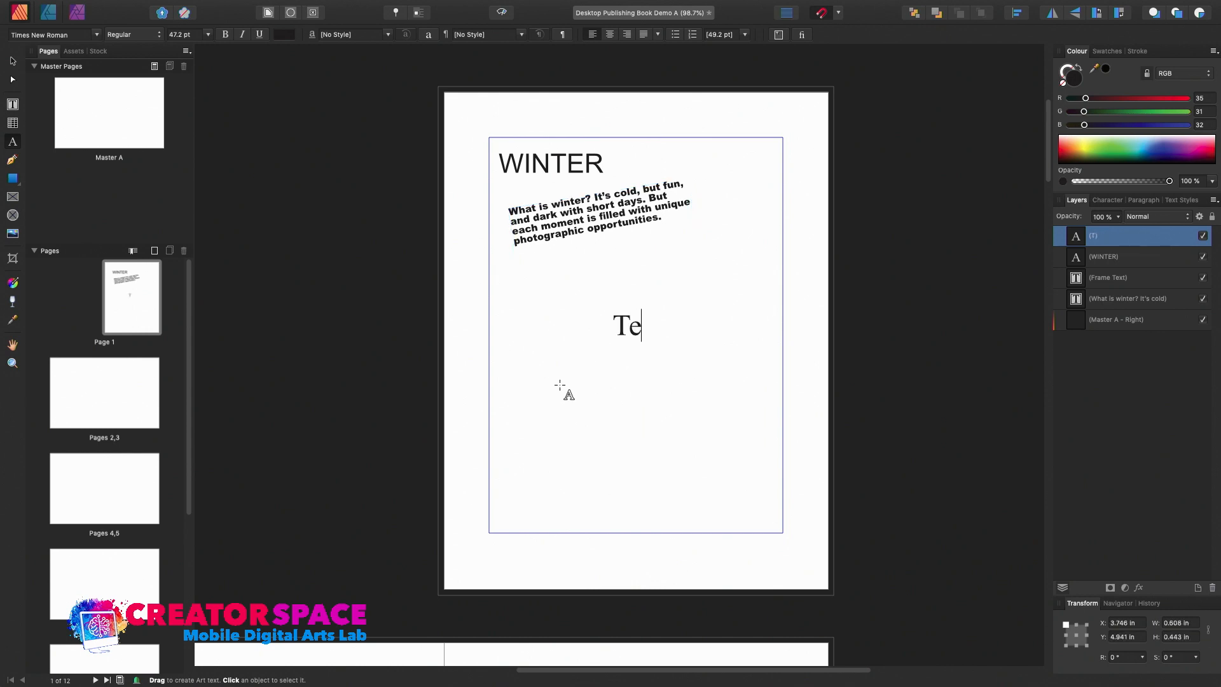
type("st Text")
key("Escape")
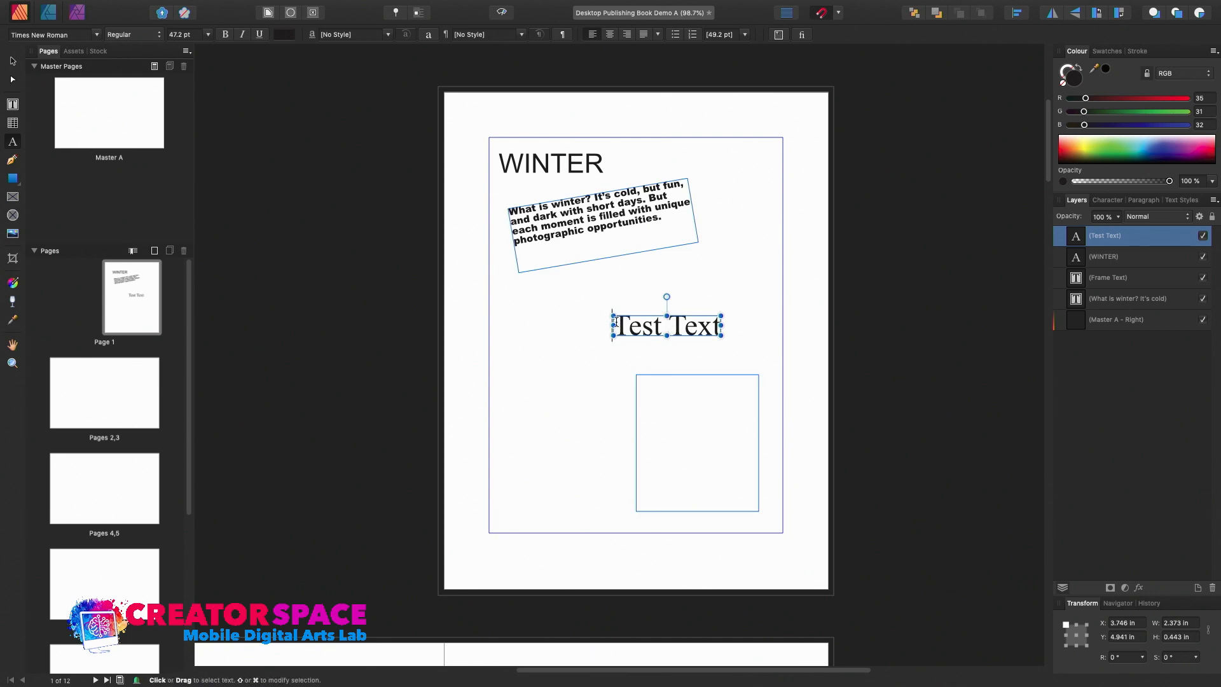
- Try the Bold, Bold Italic and Italic font styles on all of "Test Text" and return it to Regular
left_click_drag(616, 321, 724, 327)
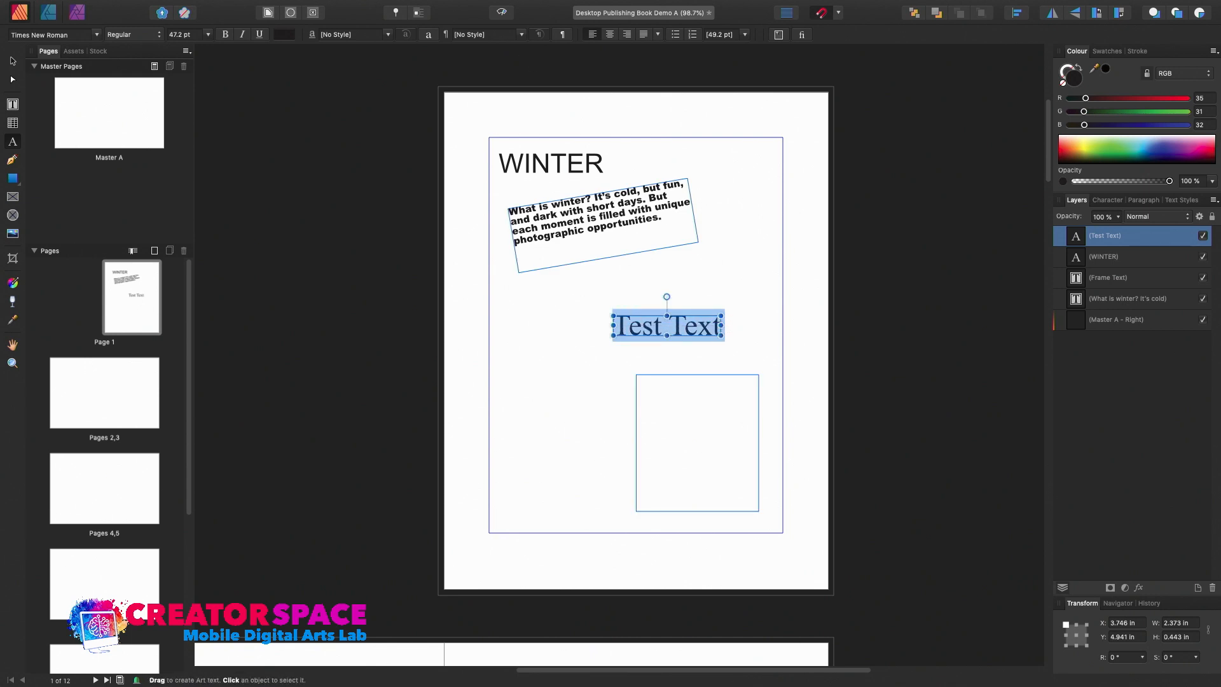
left_click(158, 34)
left_click(145, 66)
left_click(148, 36)
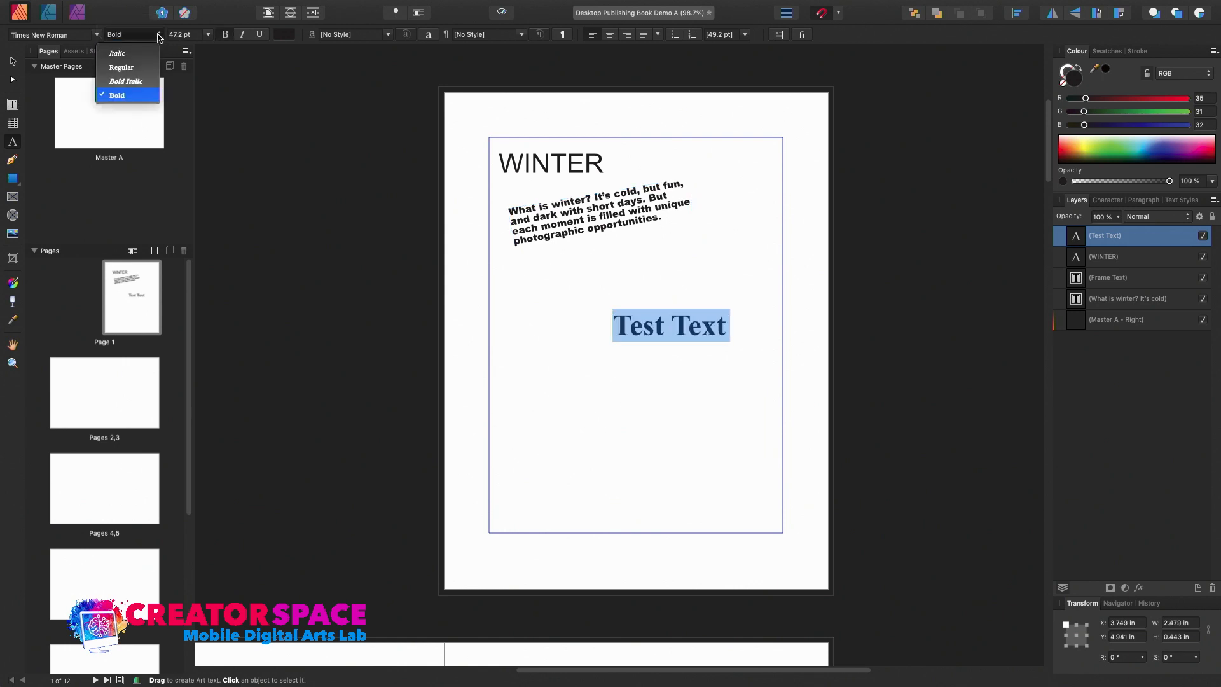
left_click(143, 79)
left_click(142, 34)
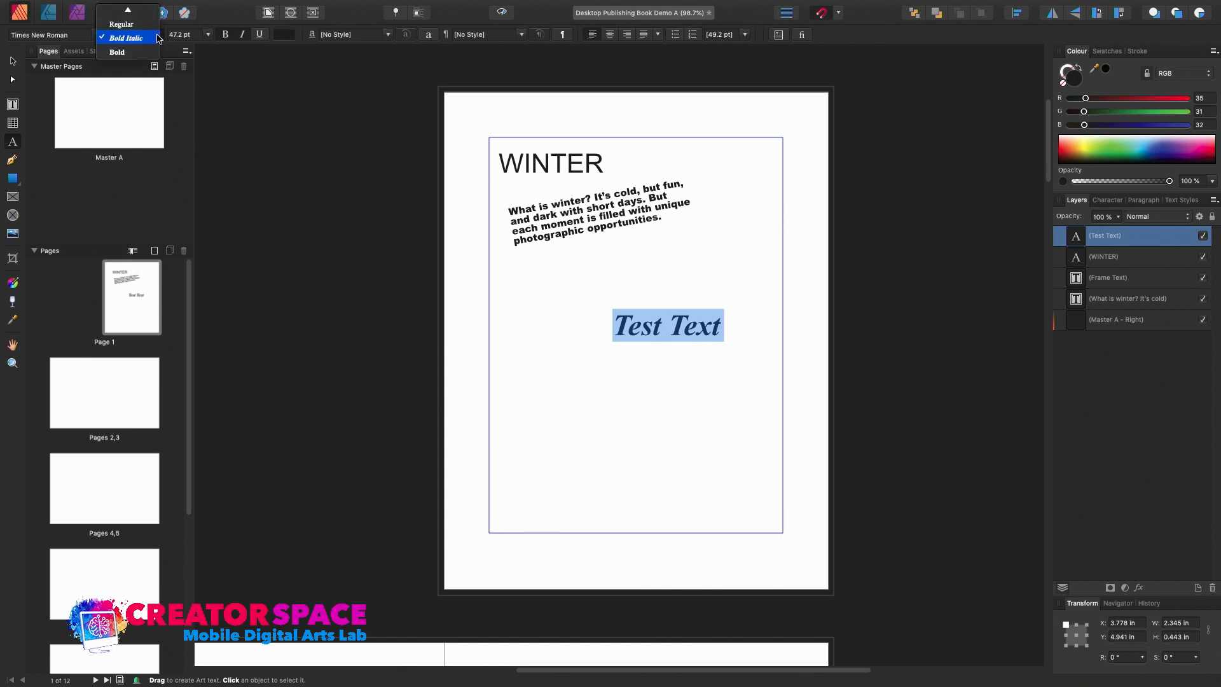
left_click(146, 26)
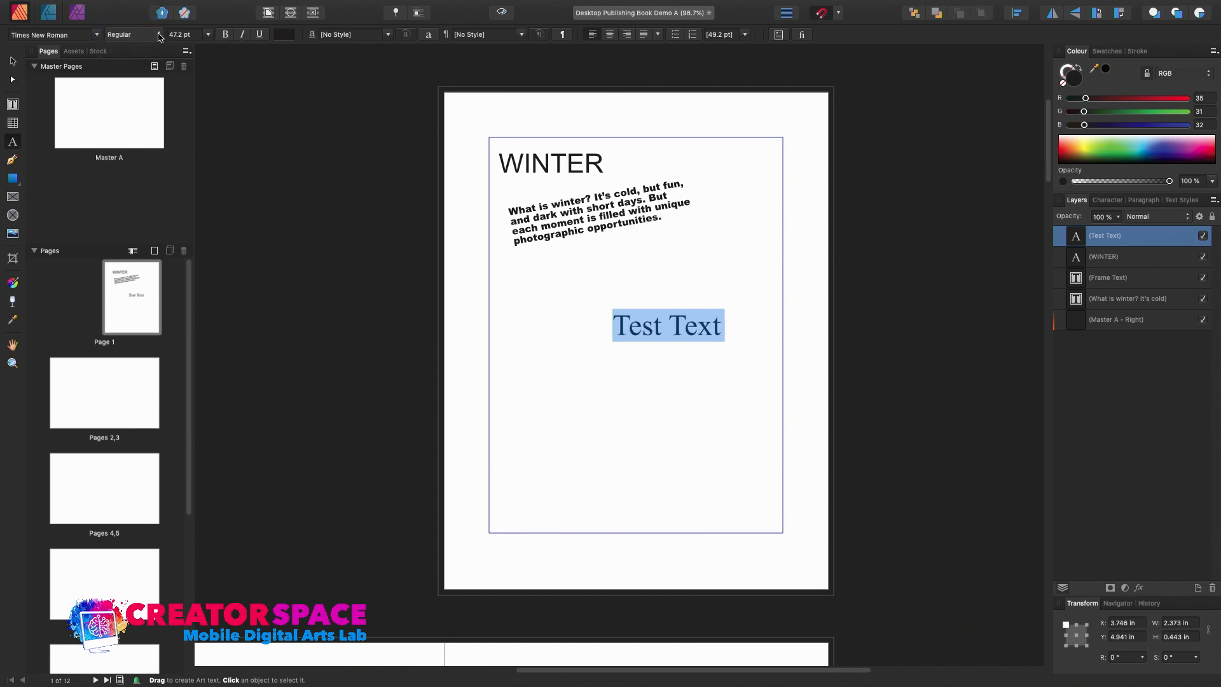
left_click(140, 29)
left_click(141, 28)
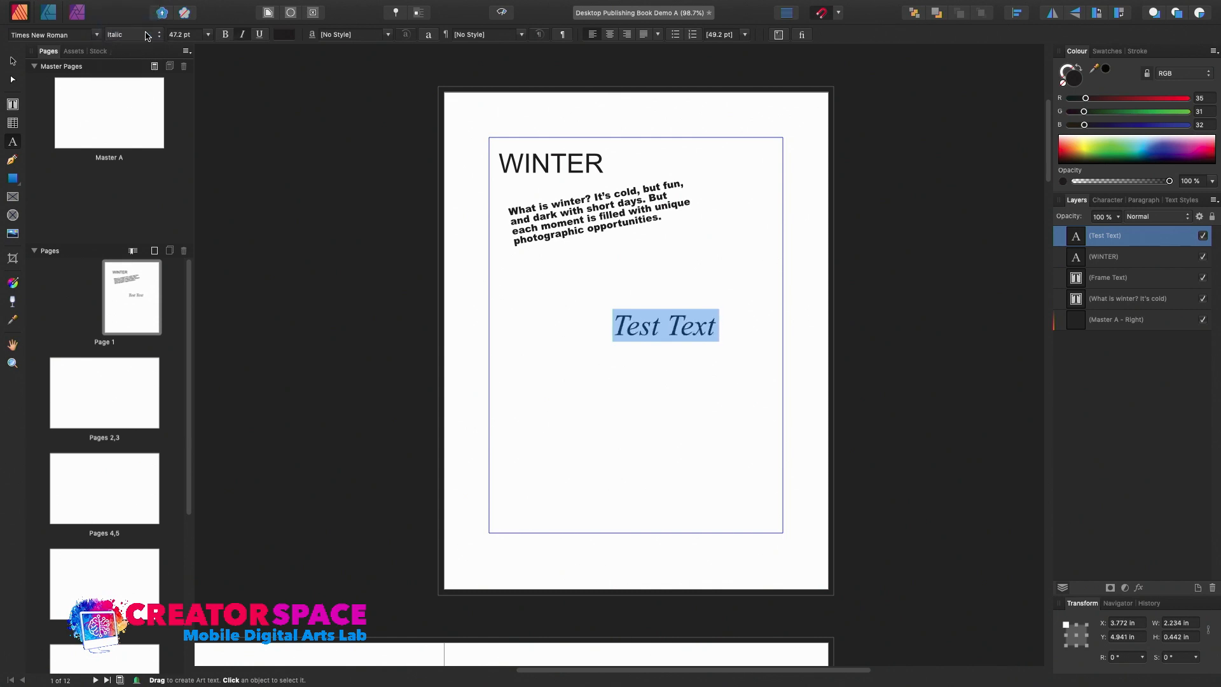
left_click(145, 35)
left_click(147, 48)
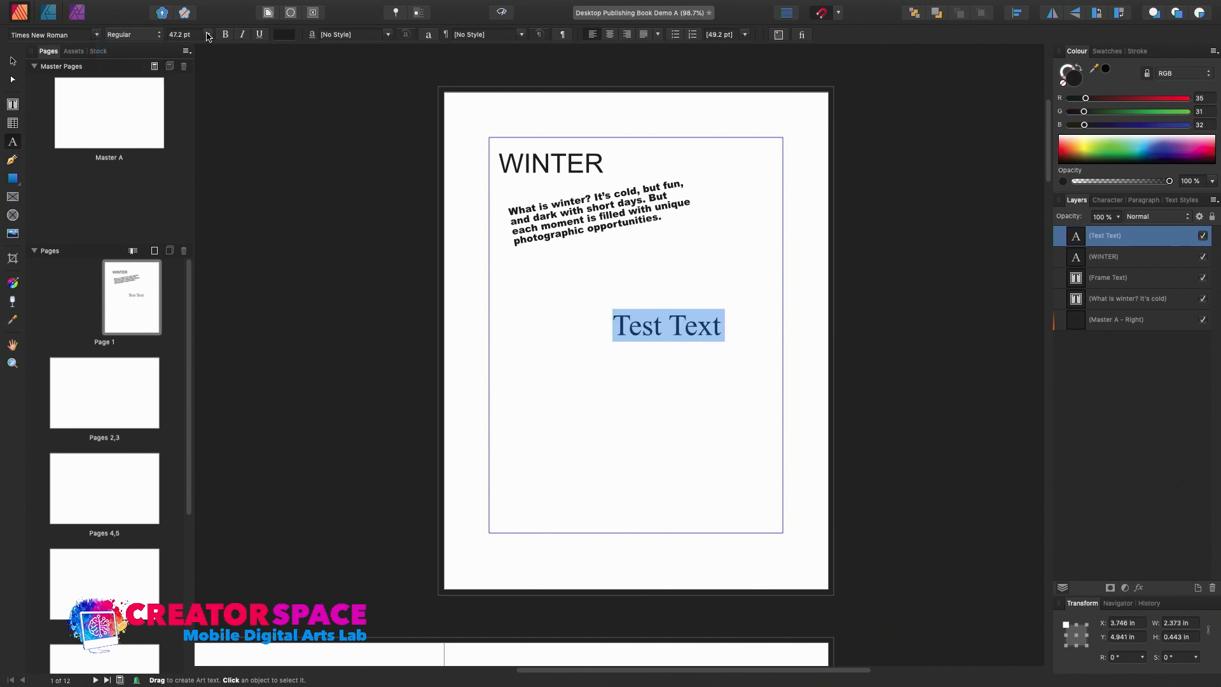
- Try a 30 pt font size on "Test Text" and settle on 72 pt
left_click(208, 35)
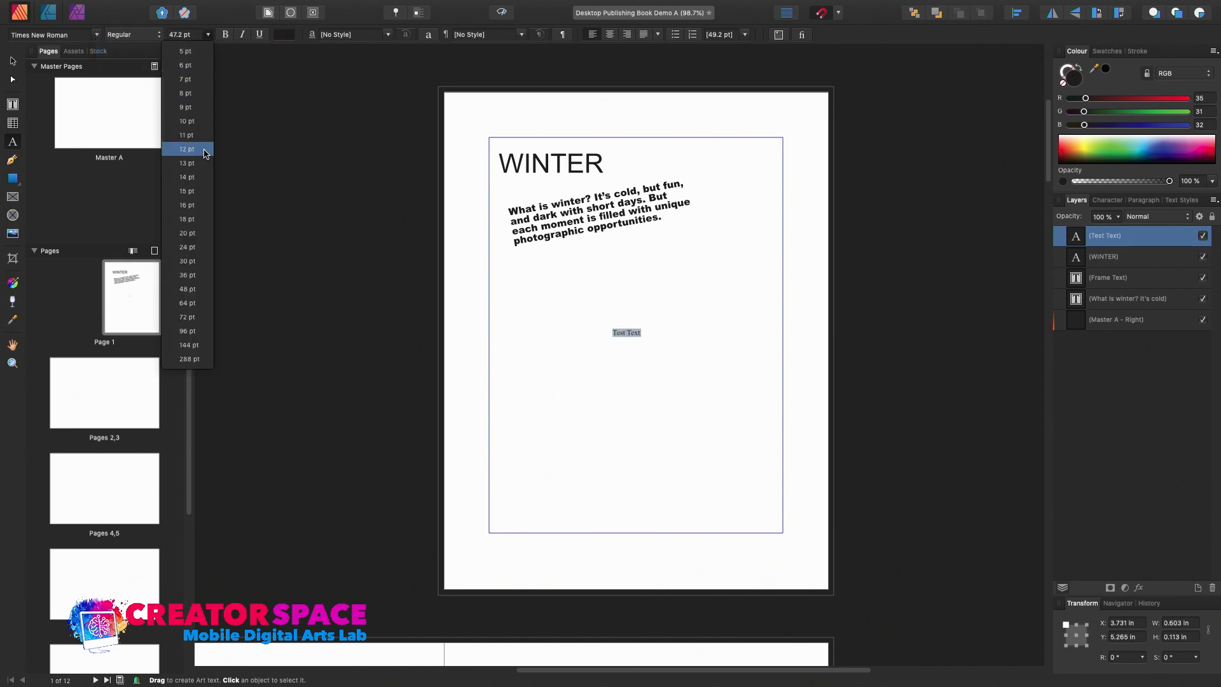
left_click(177, 267)
left_click(178, 34)
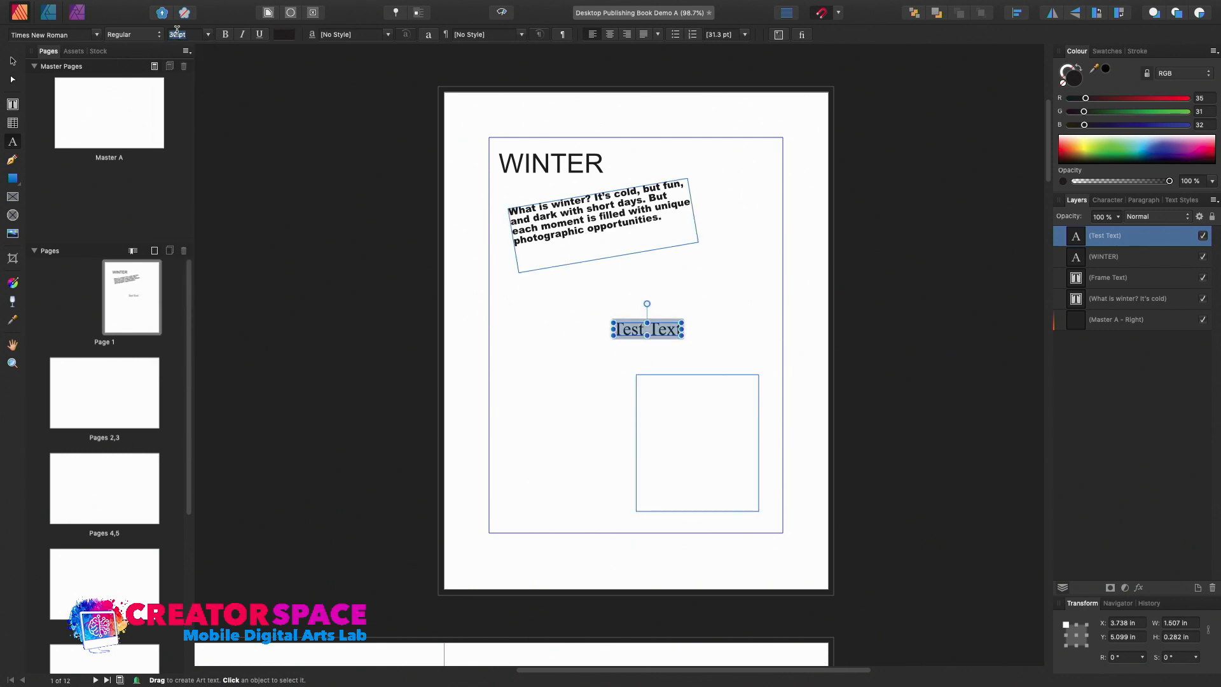
left_click(179, 34)
key("BackSpace")
key("BackSpace")
key("BackSpace")
key("Return")
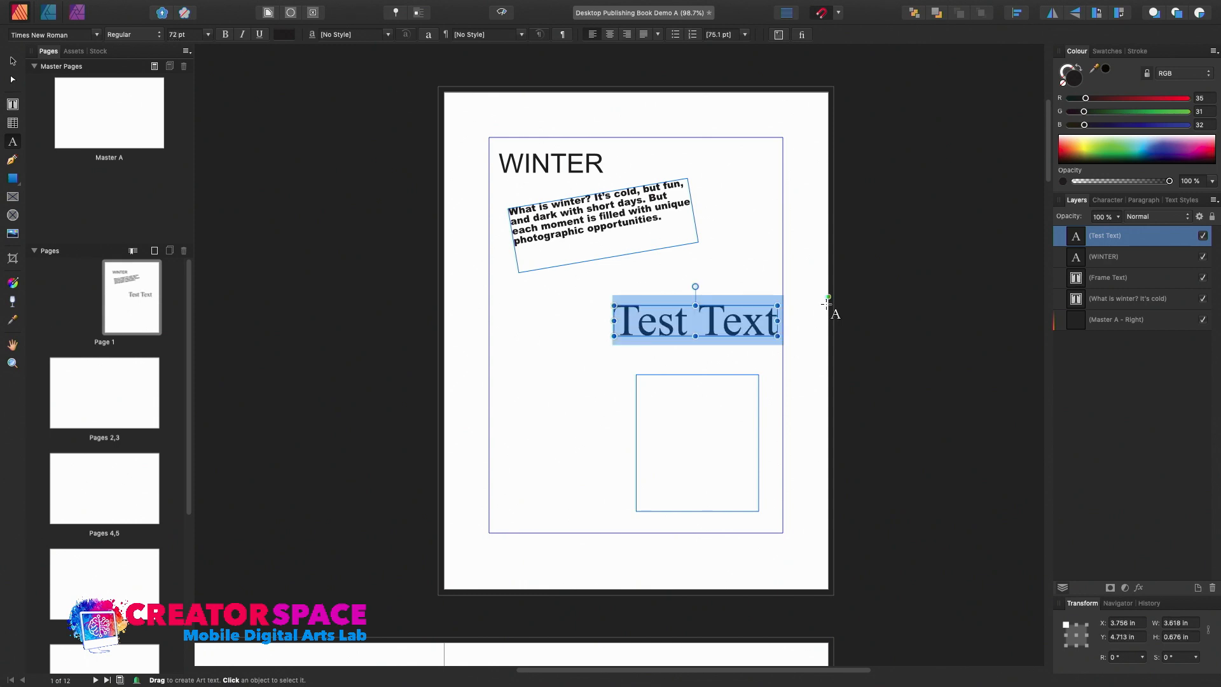
left_click(697, 310)
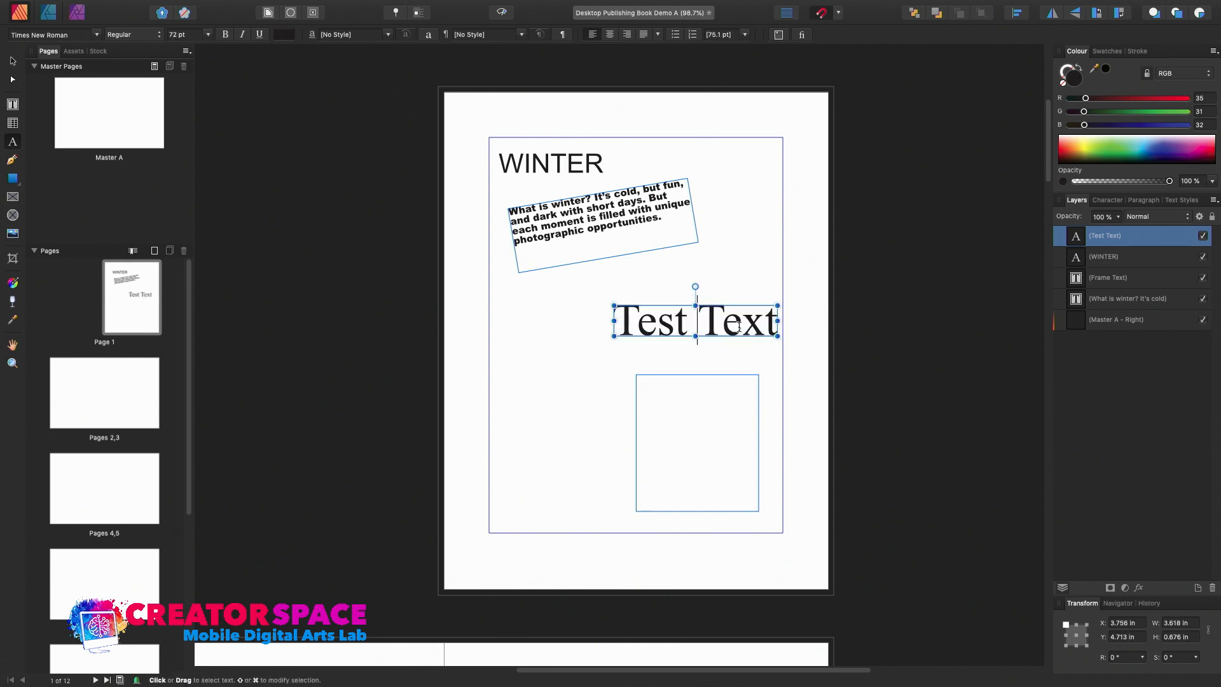
left_click(685, 398)
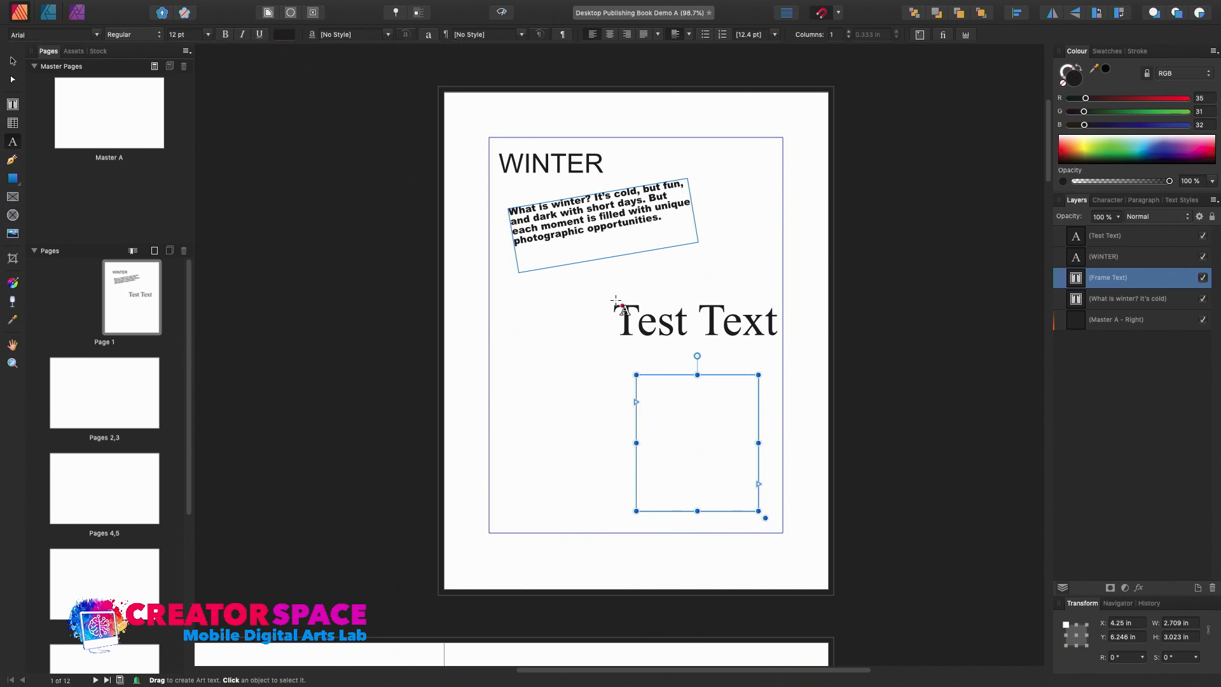
left_click(651, 321)
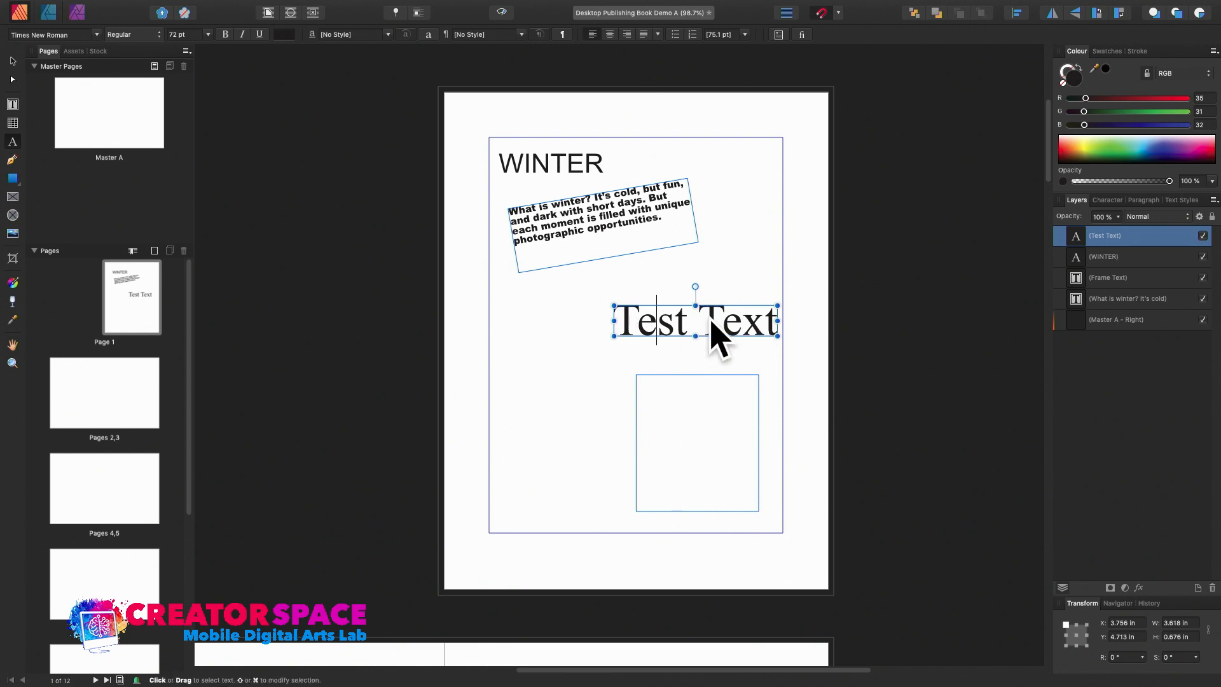
- Enlarge the winter paragraph's text frame to about 4.12 by 1.55 in and set all its text to 16 pt
left_click_drag(662, 221, 498, 197)
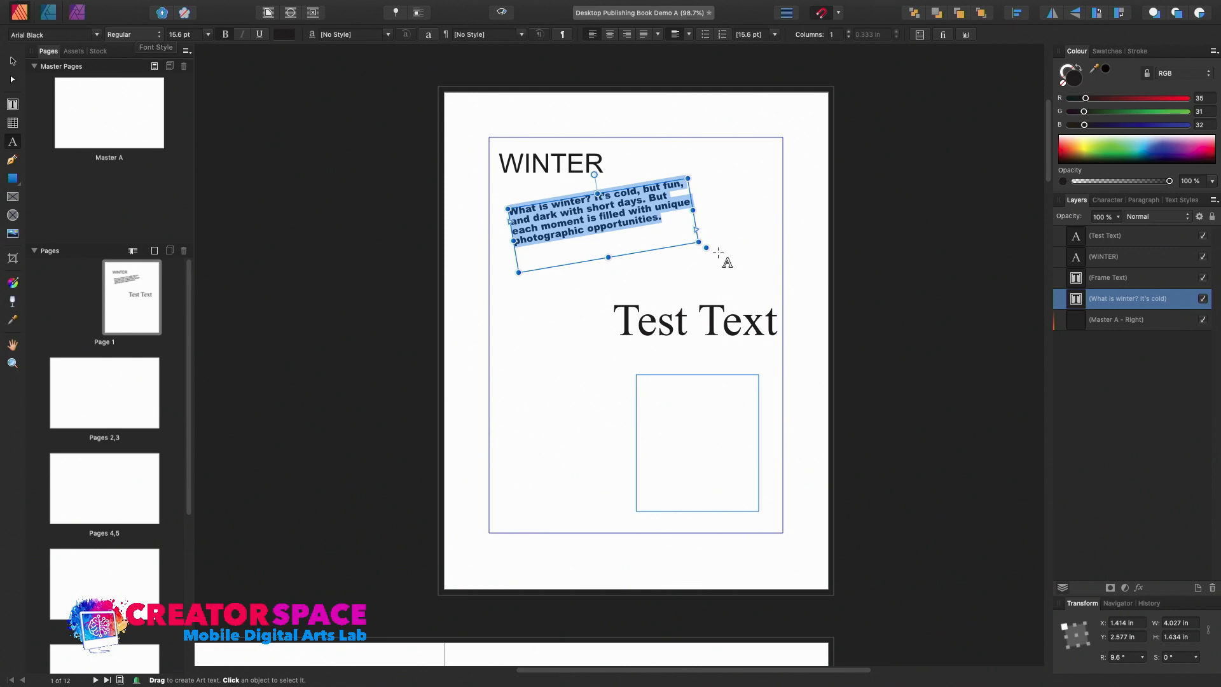
left_click_drag(702, 243, 707, 247)
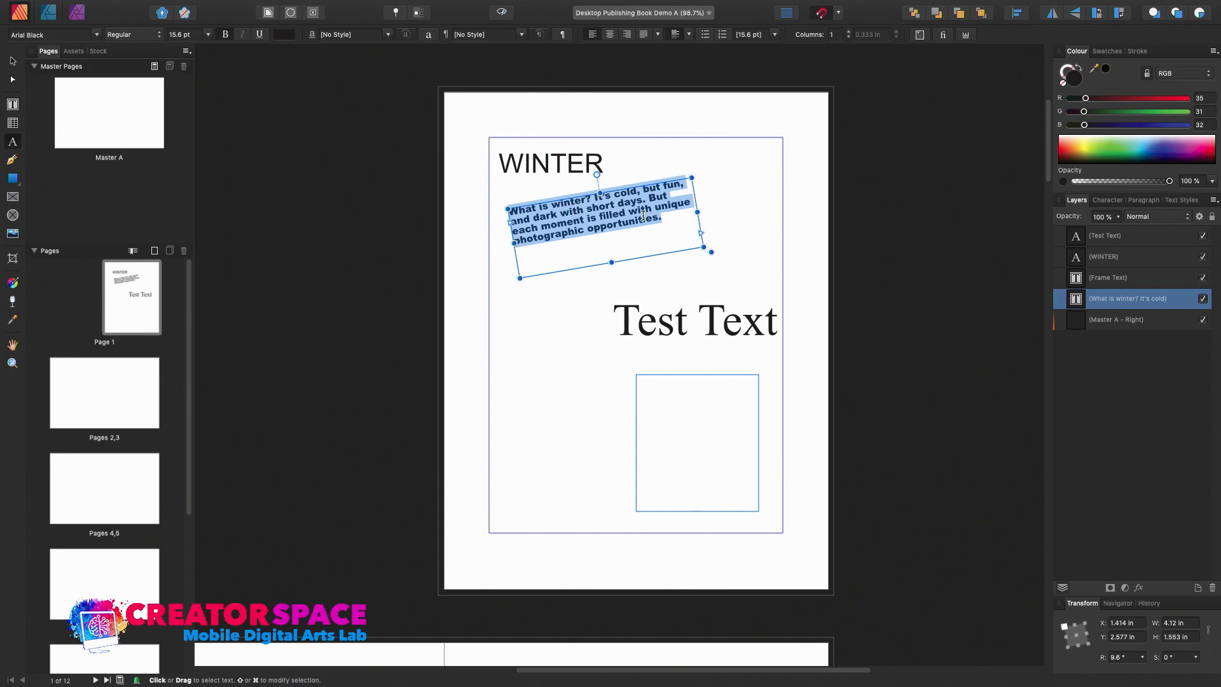
left_click(208, 35)
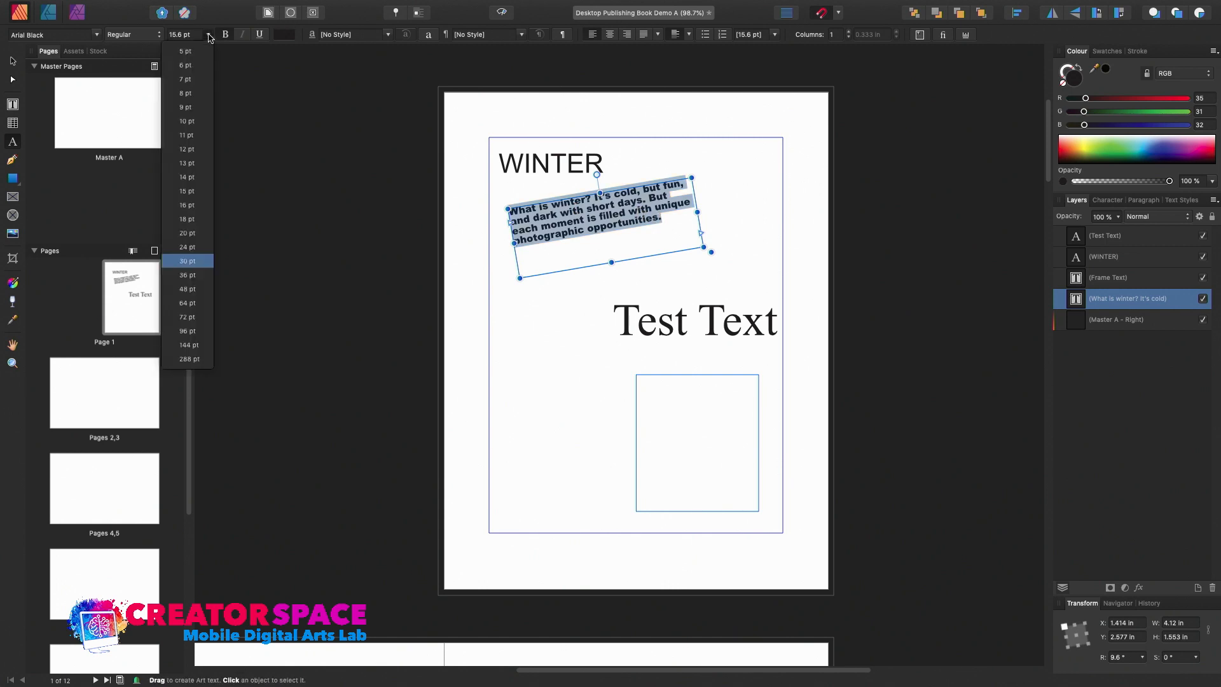
left_click(190, 205)
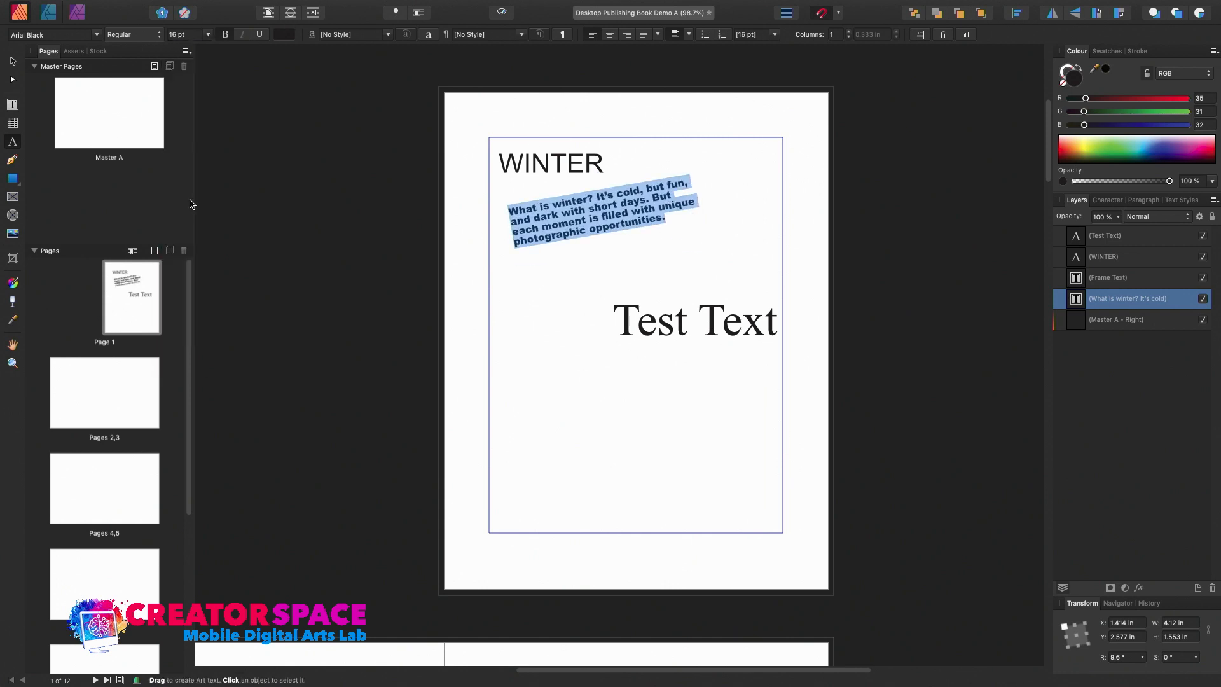
left_click(676, 220)
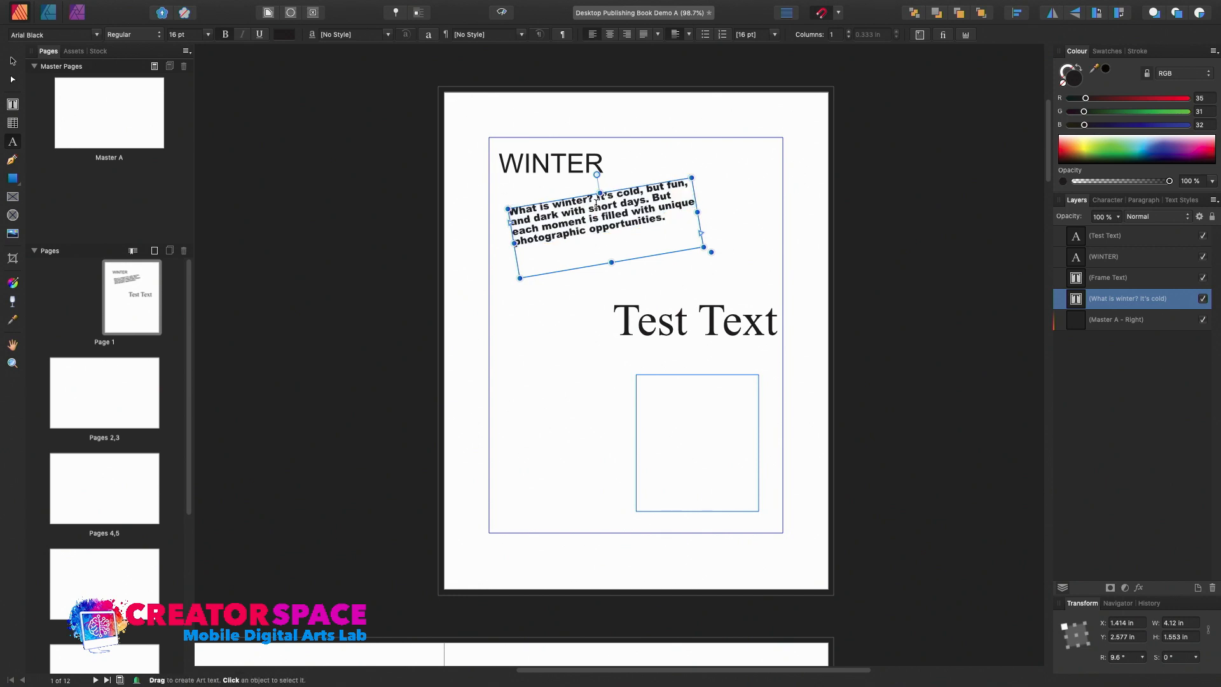
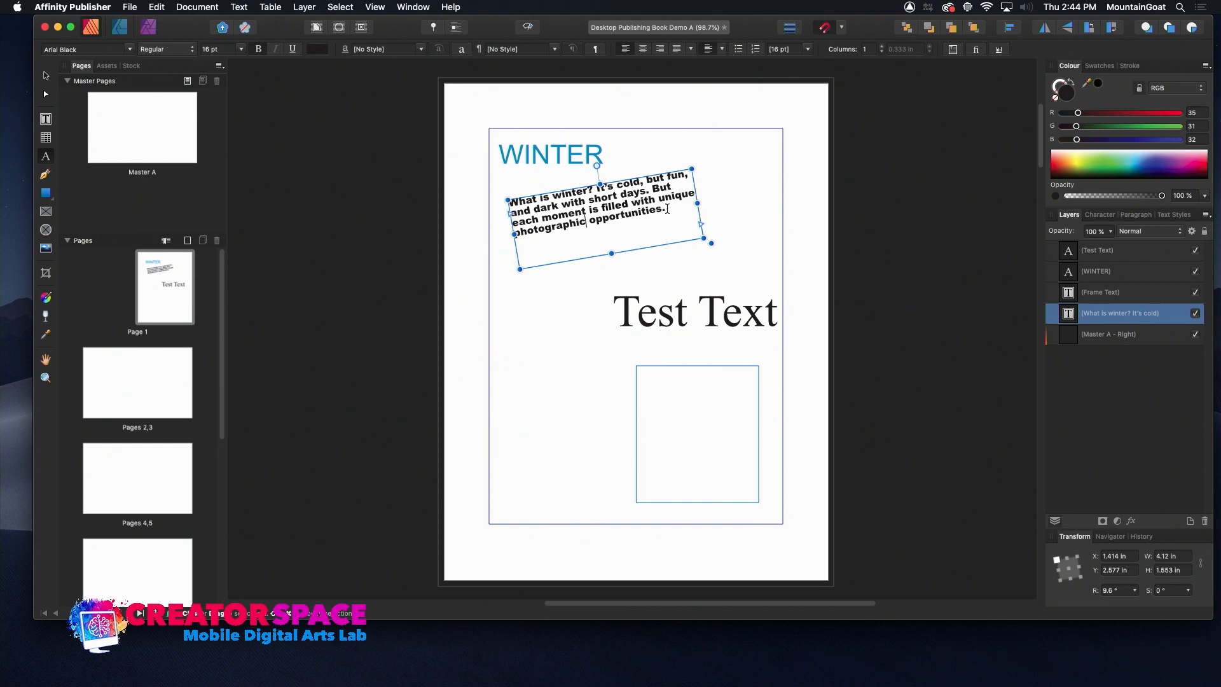
- Apply the Strong Emphasis character style to the whole winter paragraph and switch it to Strong
left_click_drag(666, 209, 507, 197)
left_click(550, 154)
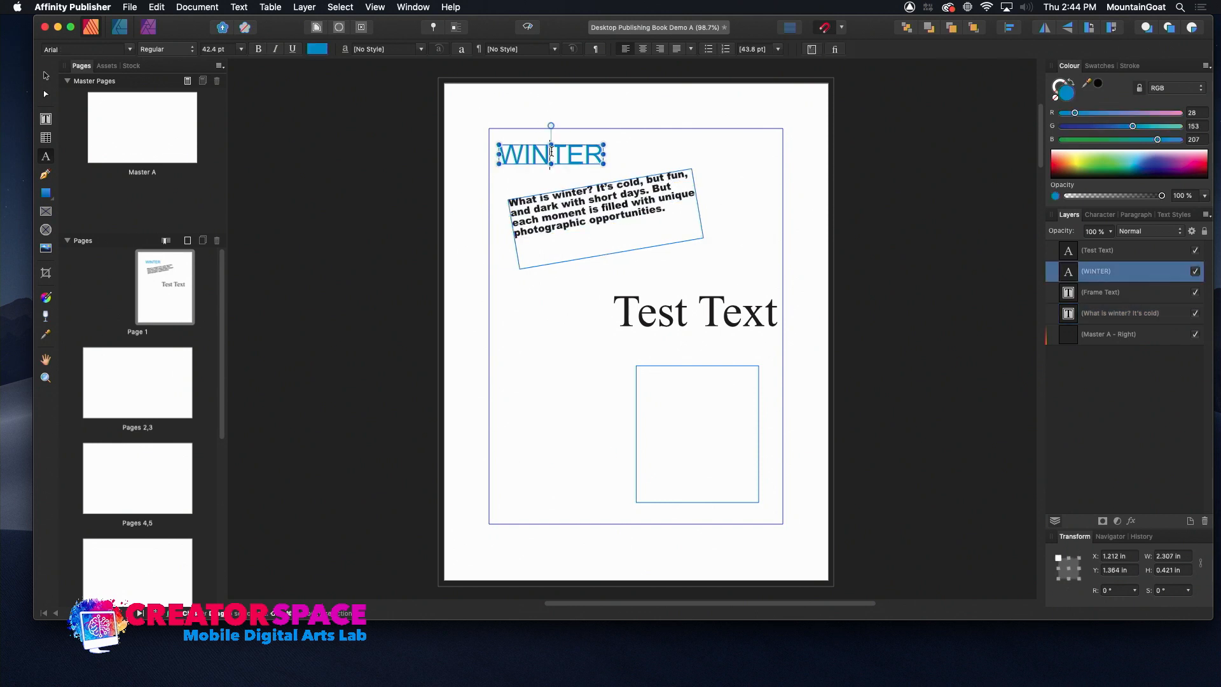
left_click_drag(665, 212, 499, 174)
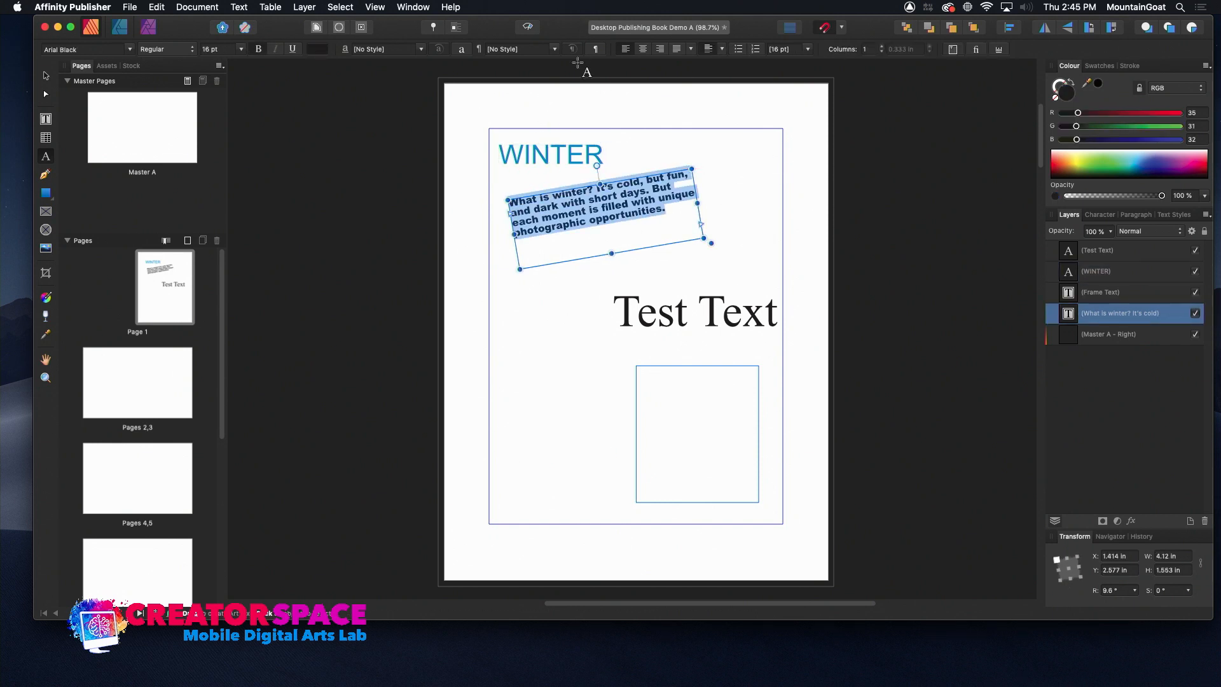
left_click(420, 51)
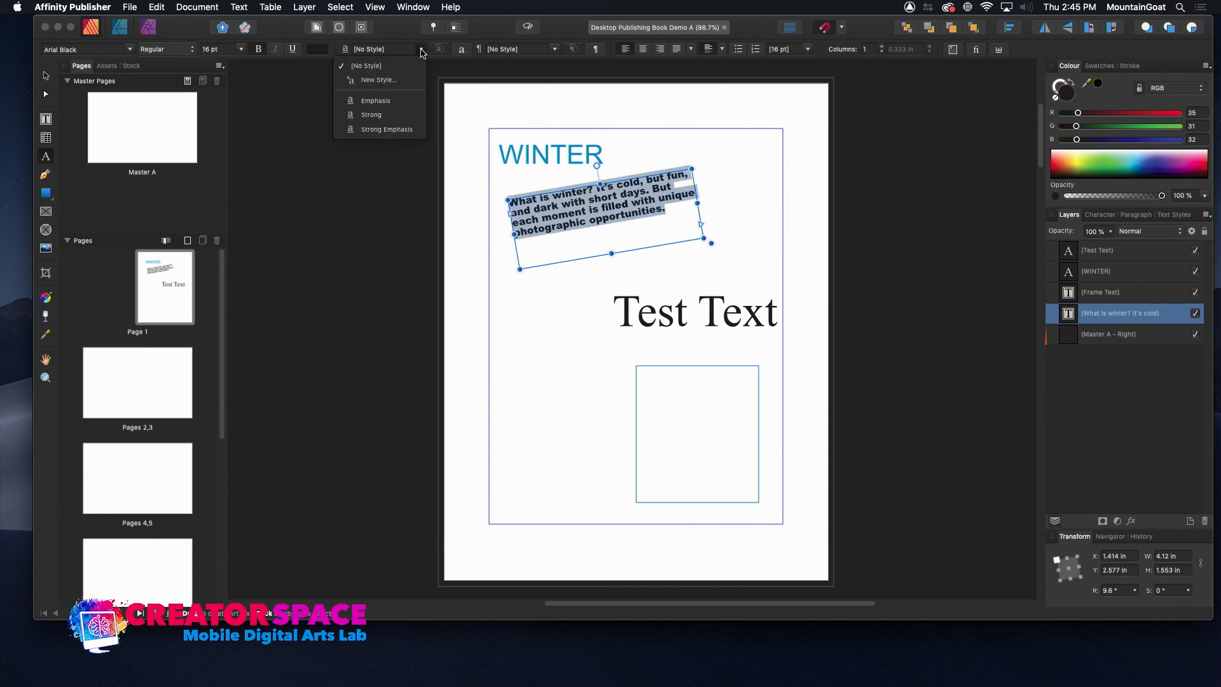
left_click(410, 131)
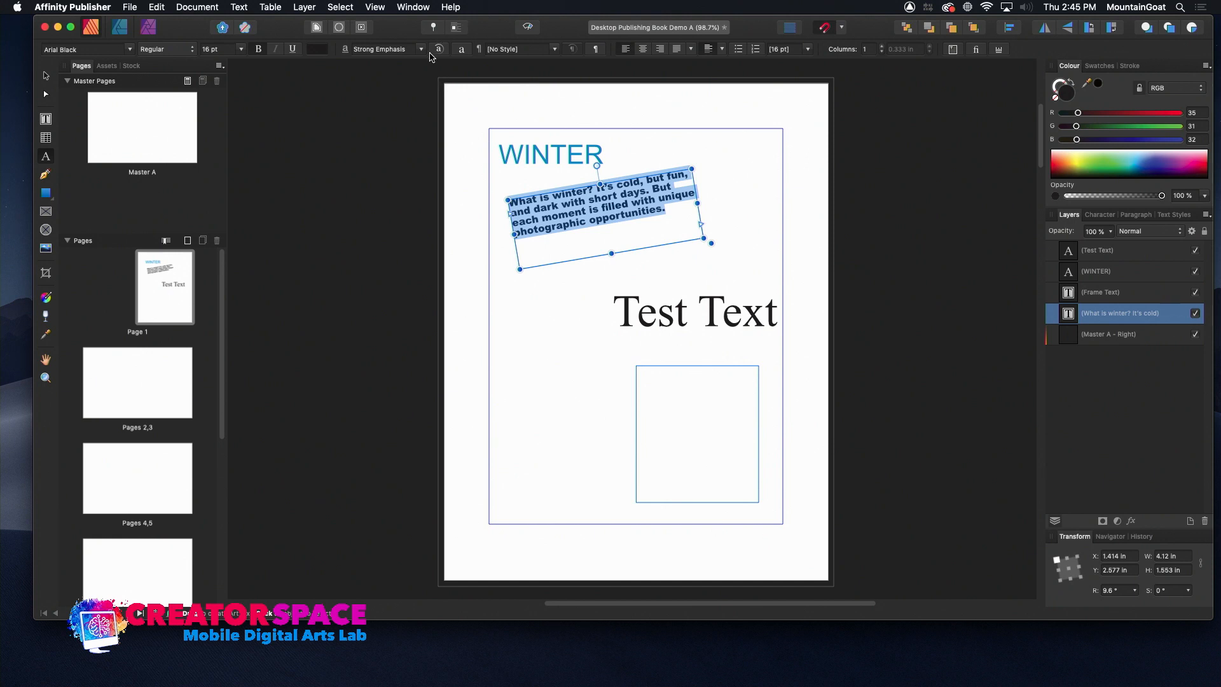
left_click(421, 50)
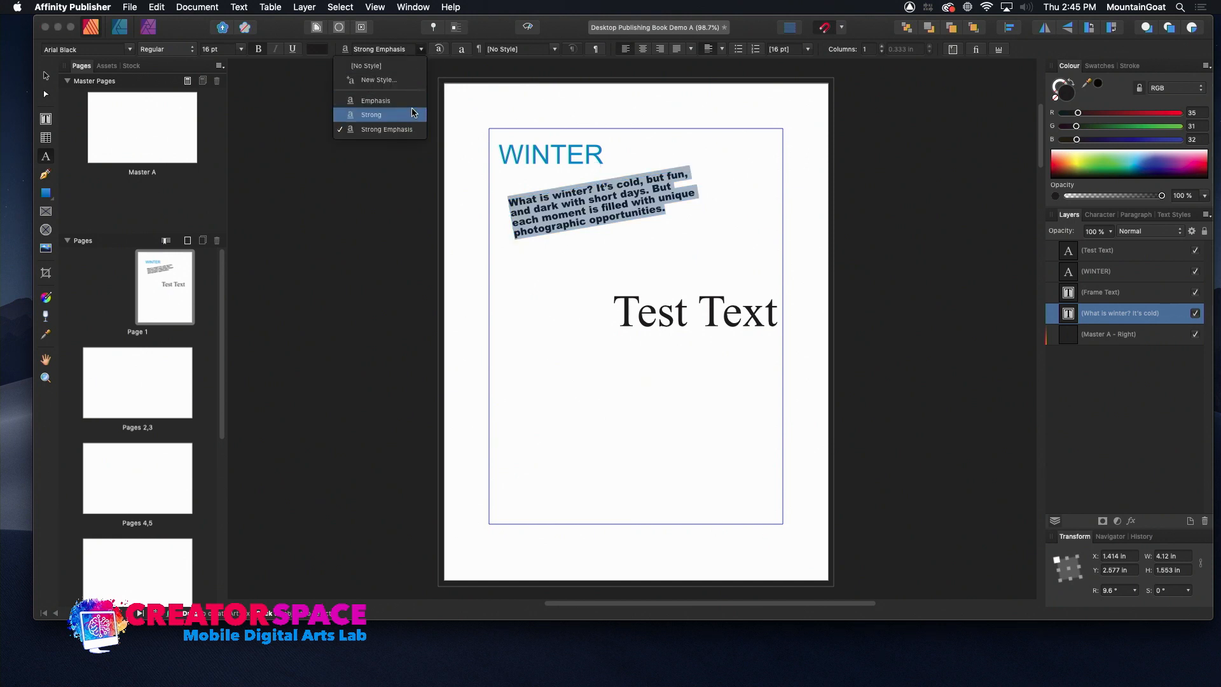
left_click(412, 116)
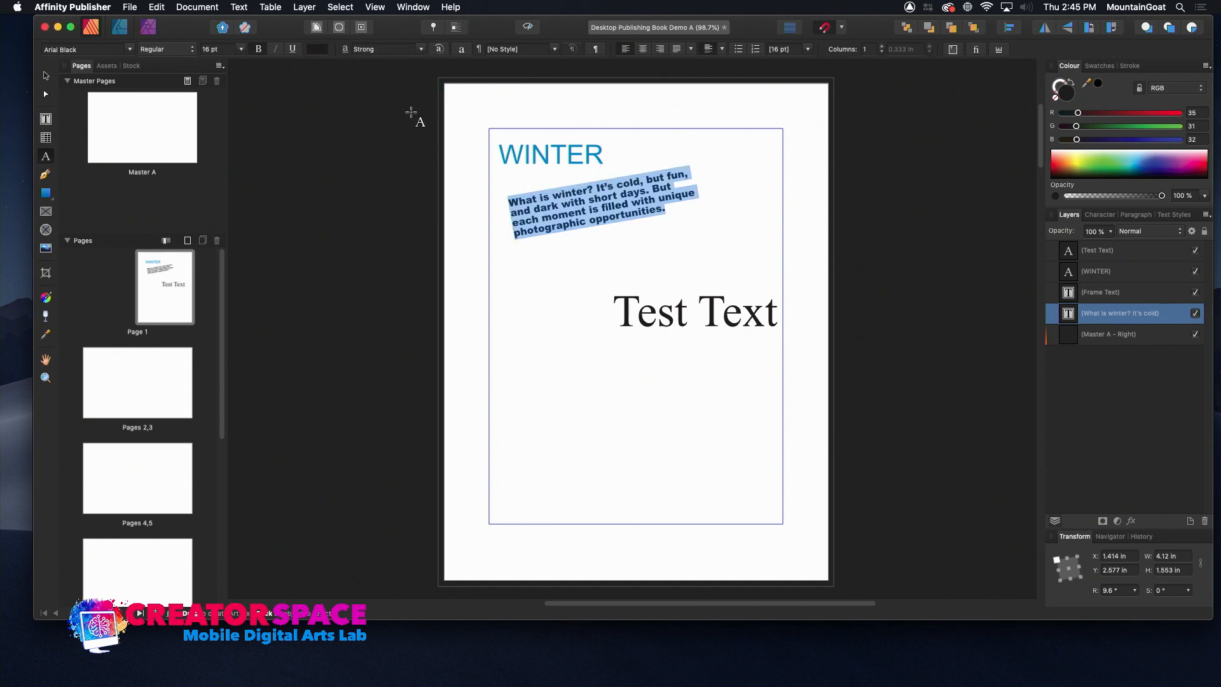
- Toggle bold on the winter paragraph, then try centre and right alignment and settle on Justified Left
left_click(293, 50)
left_click(293, 50)
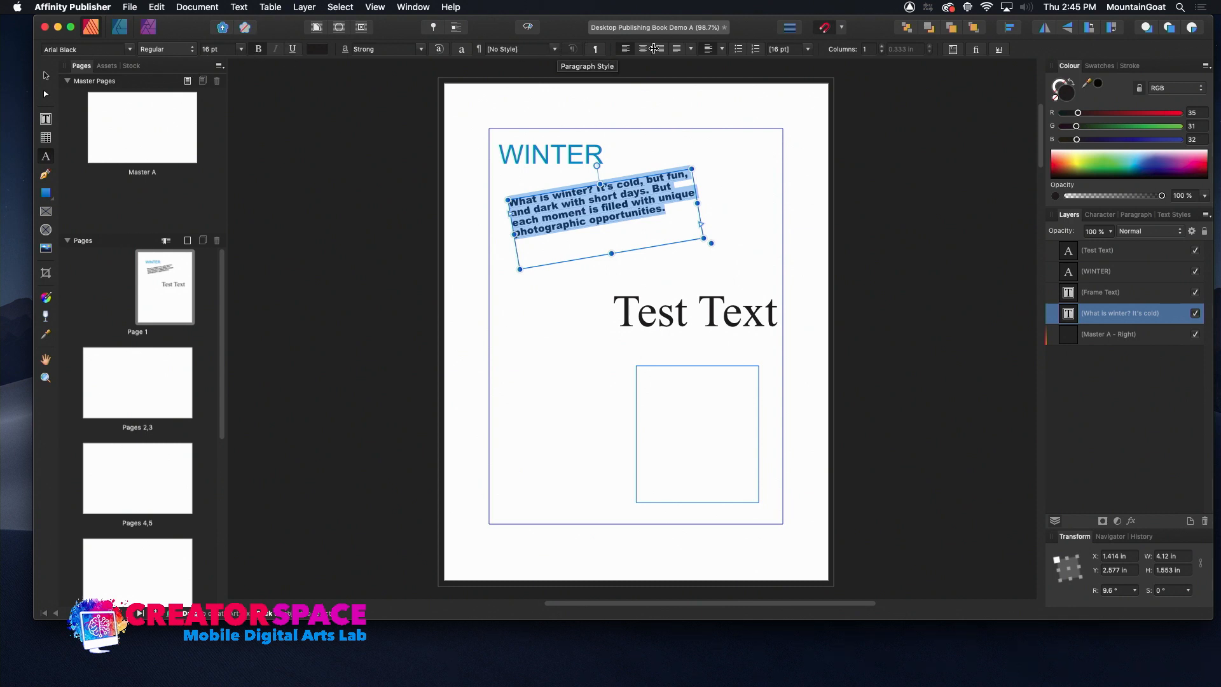
left_click_drag(670, 206, 673, 59)
left_click(643, 49)
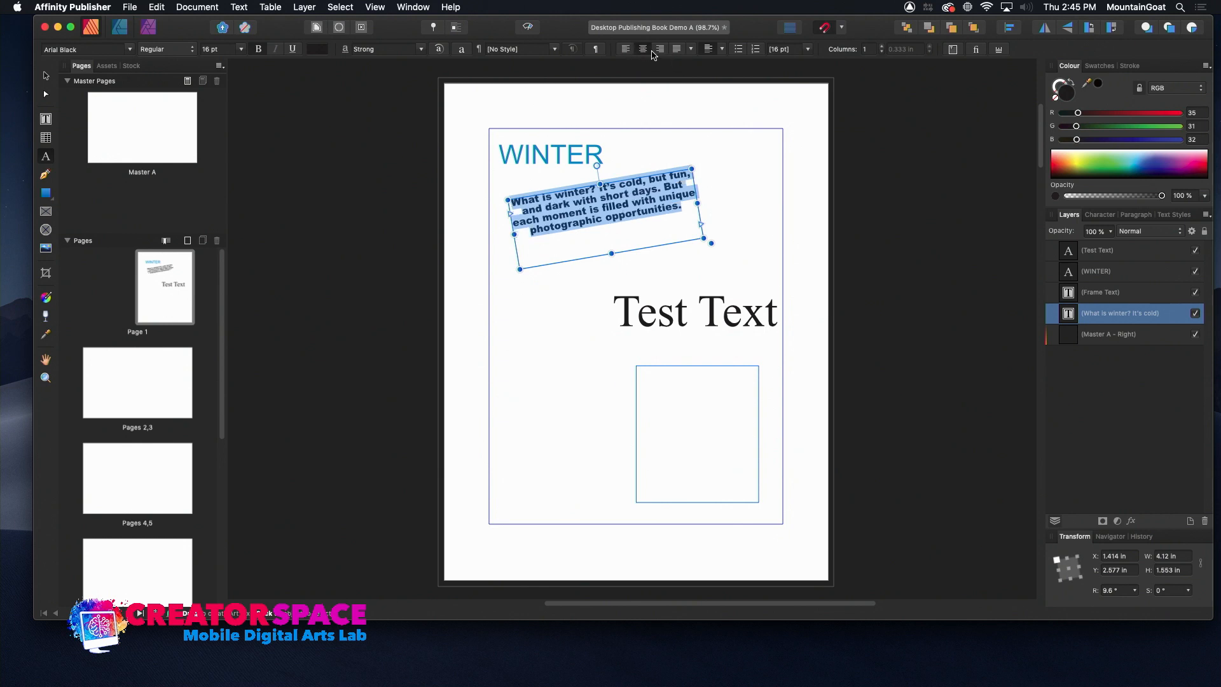
left_click(660, 49)
left_click(677, 49)
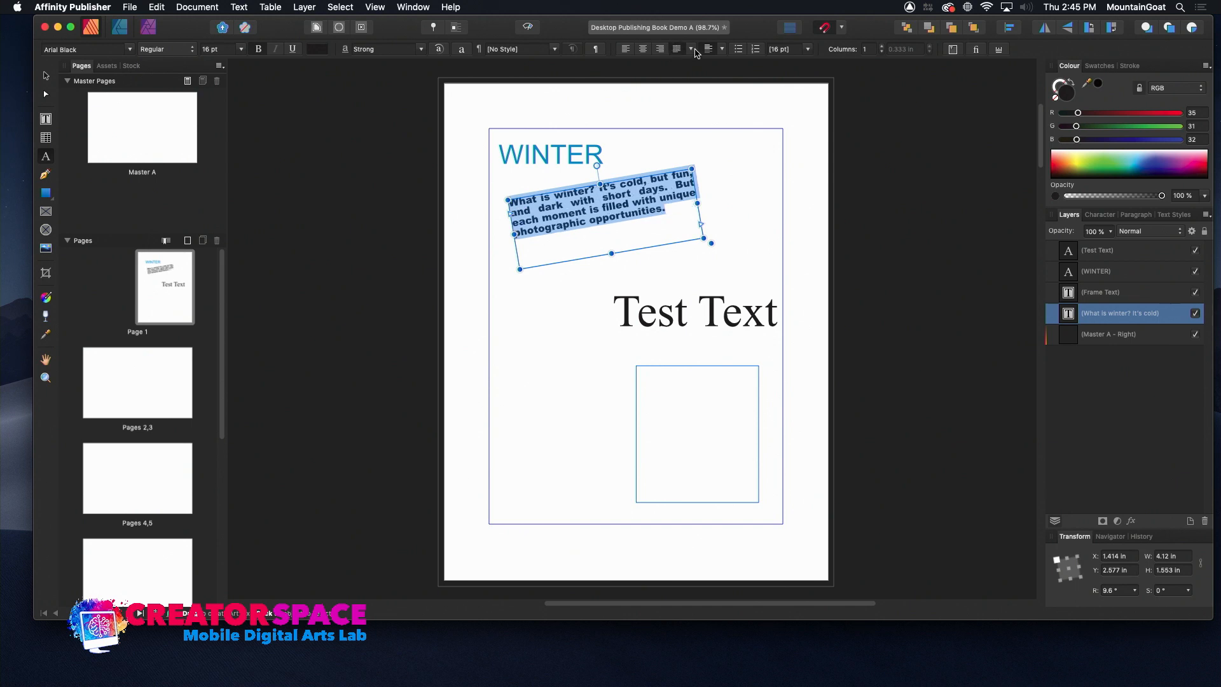
- Try Justified Centre and Justified All on the winter paragraph and return it to Justified Left
left_click(691, 49)
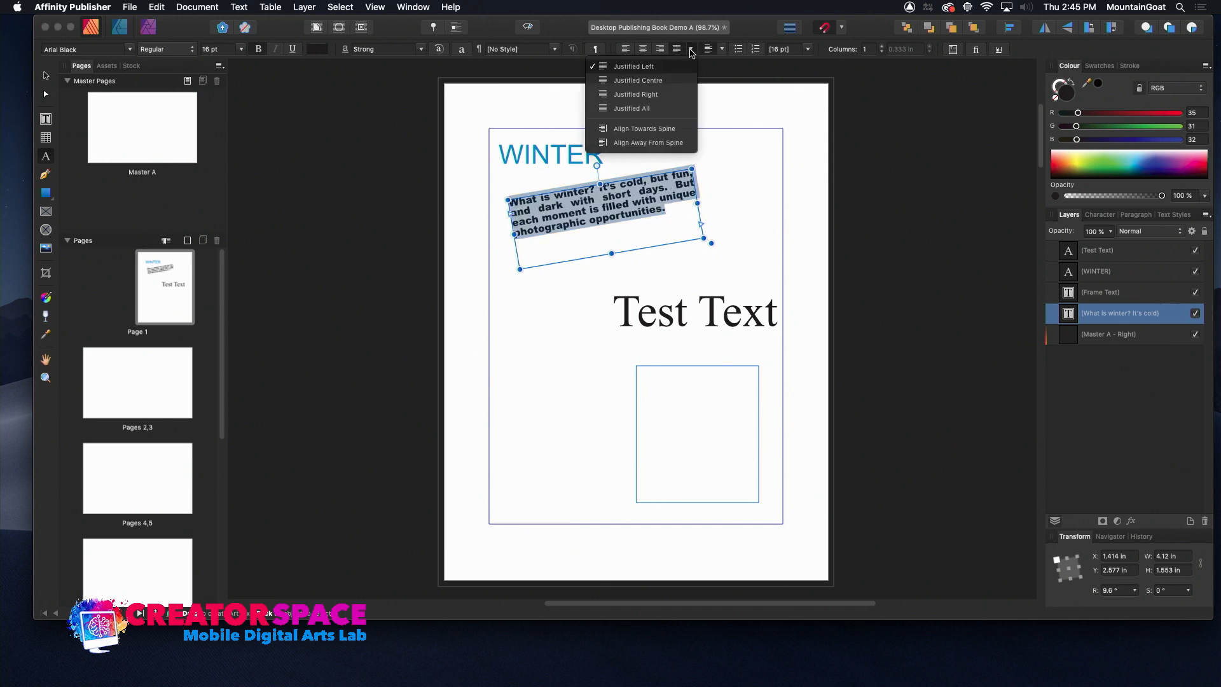
left_click(664, 81)
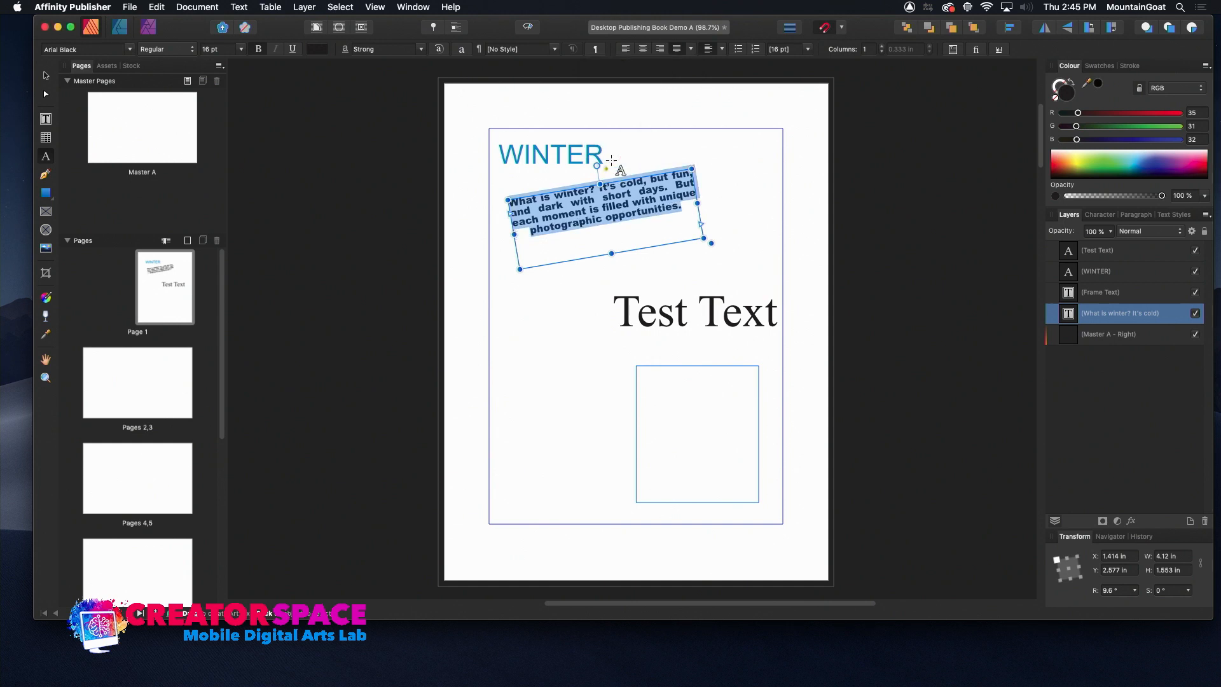
left_click(691, 51)
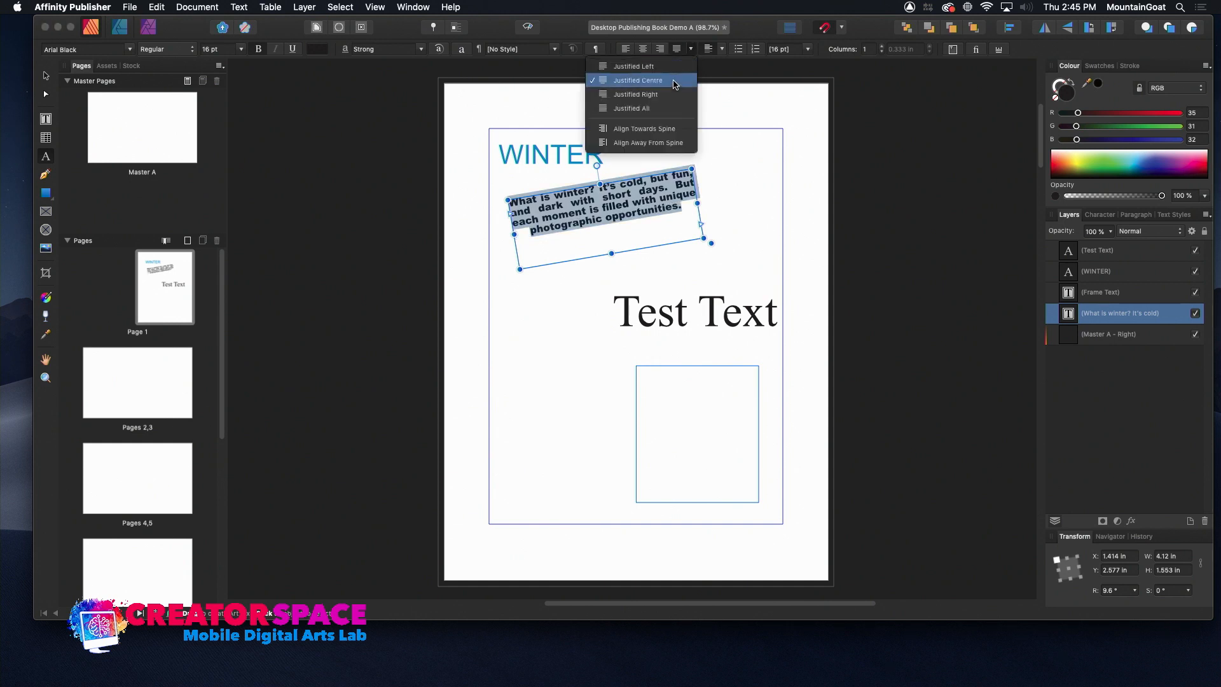
left_click(664, 108)
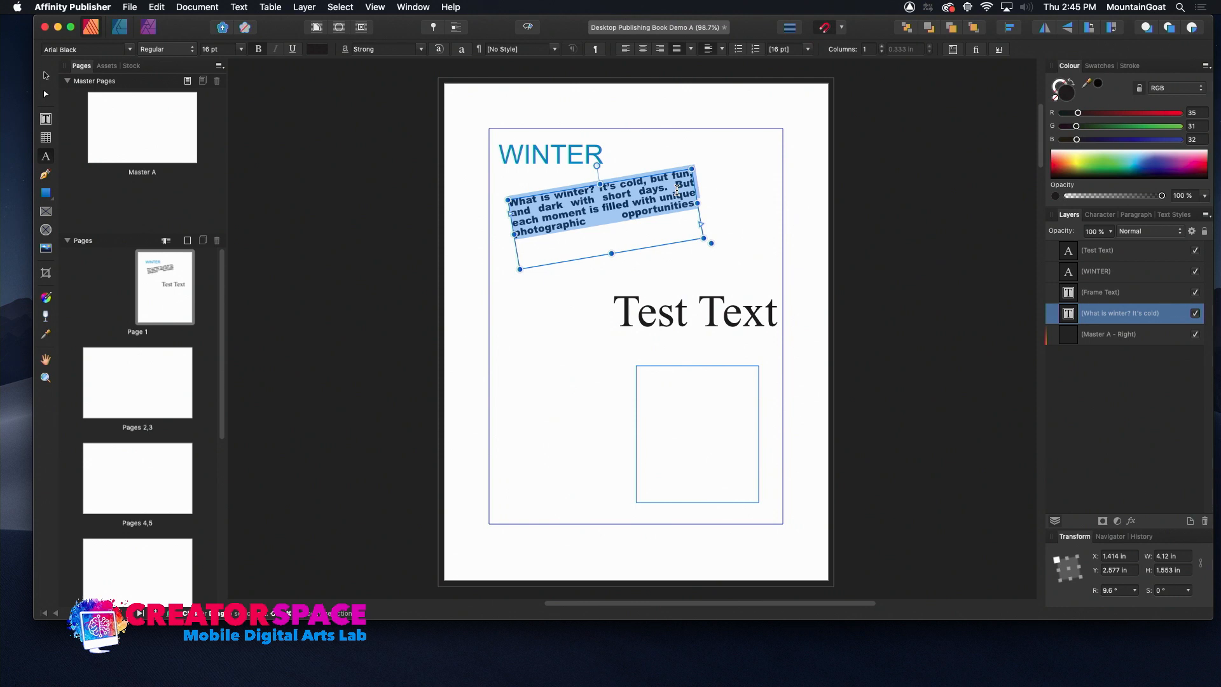
left_click(690, 49)
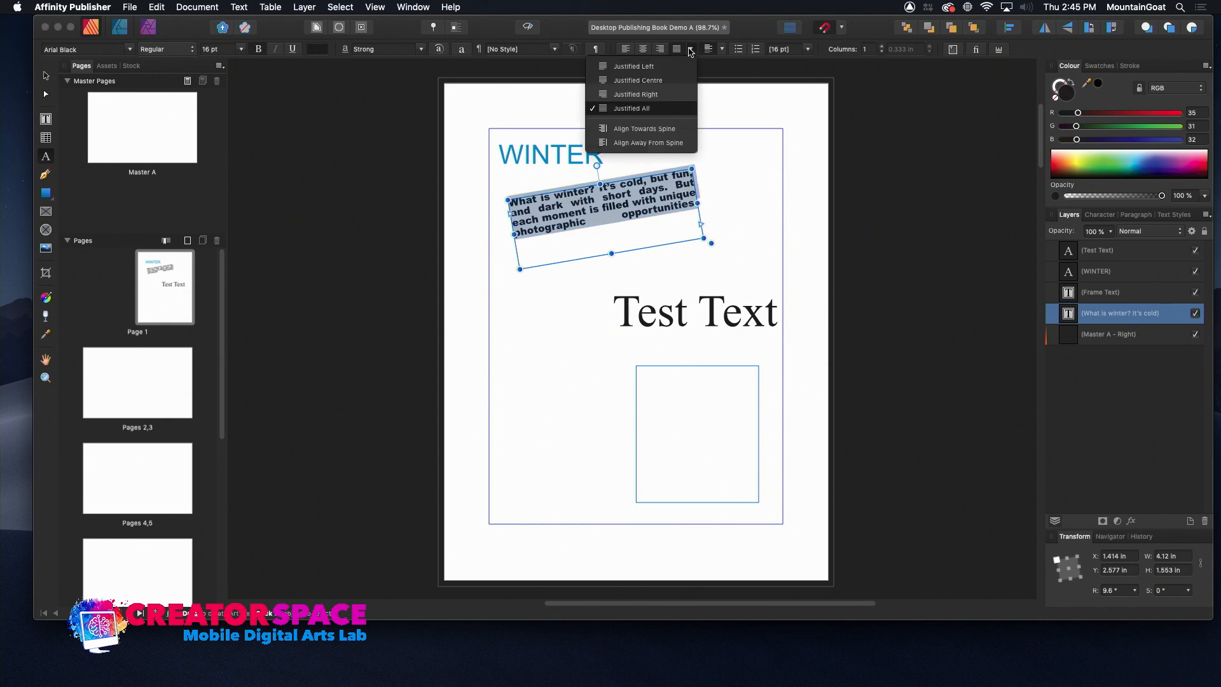
left_click(636, 66)
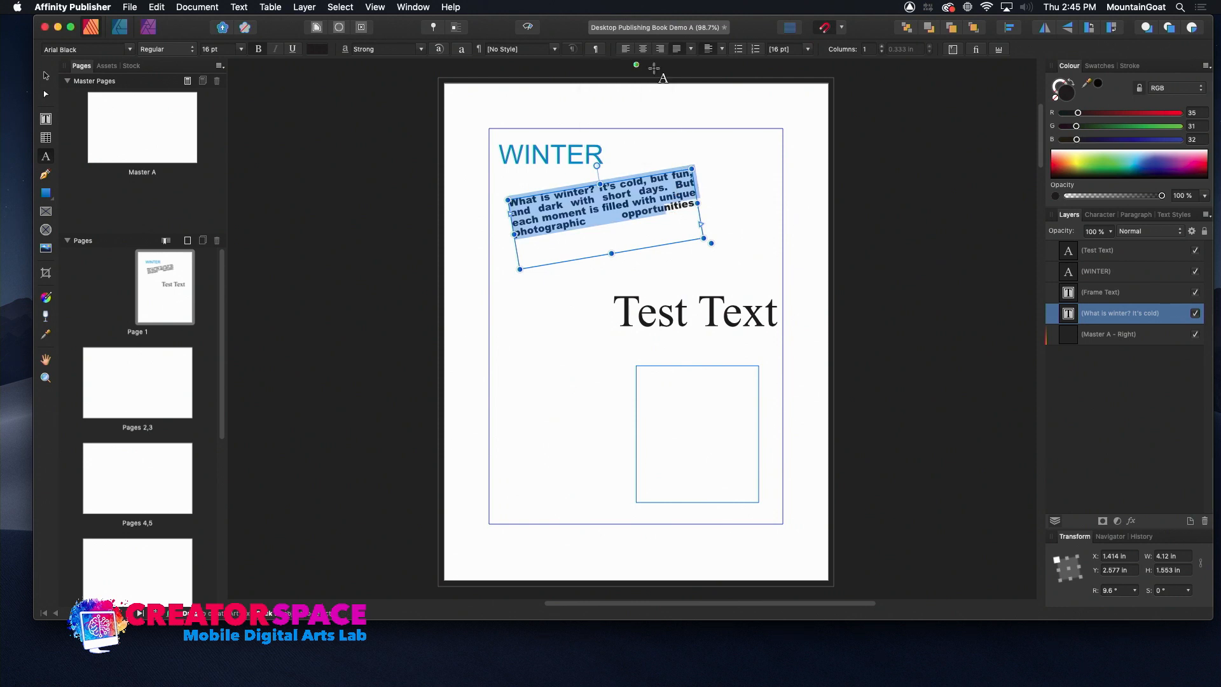
left_click(682, 208)
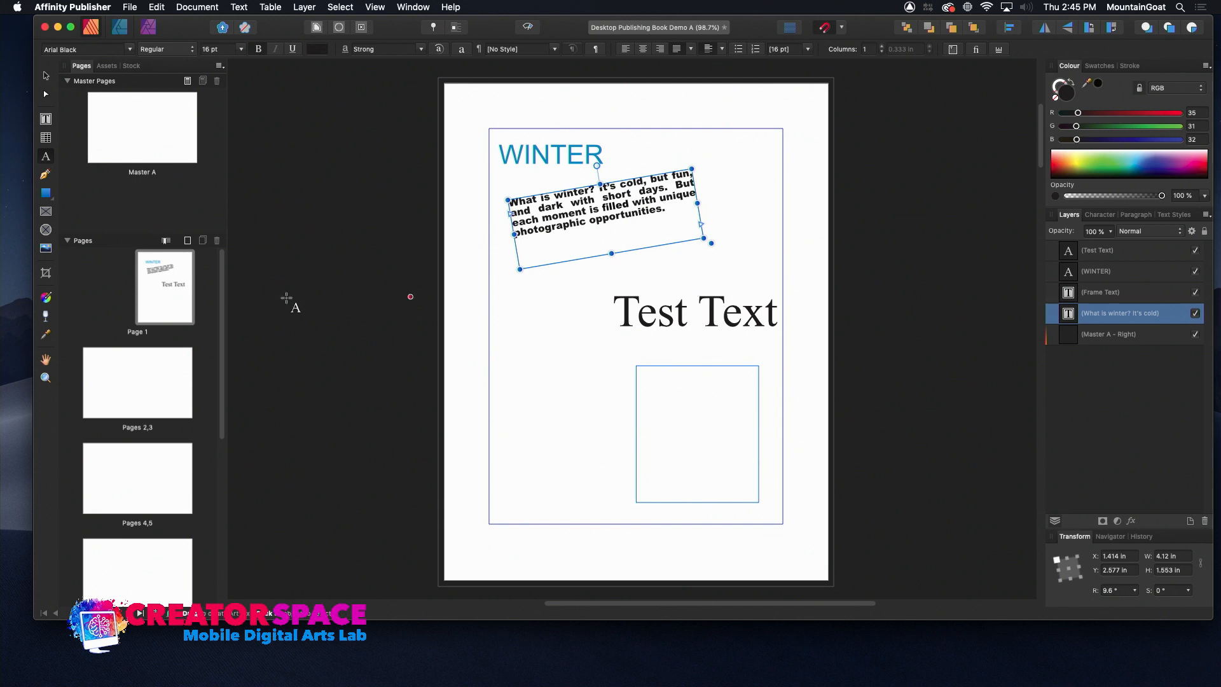
- Draw an empty text frame about 2.1 by 2.18 in below the winter paragraph, to the left of the existing empty frame
left_click(46, 119)
left_click_drag(507, 318, 603, 416)
left_click(649, 413)
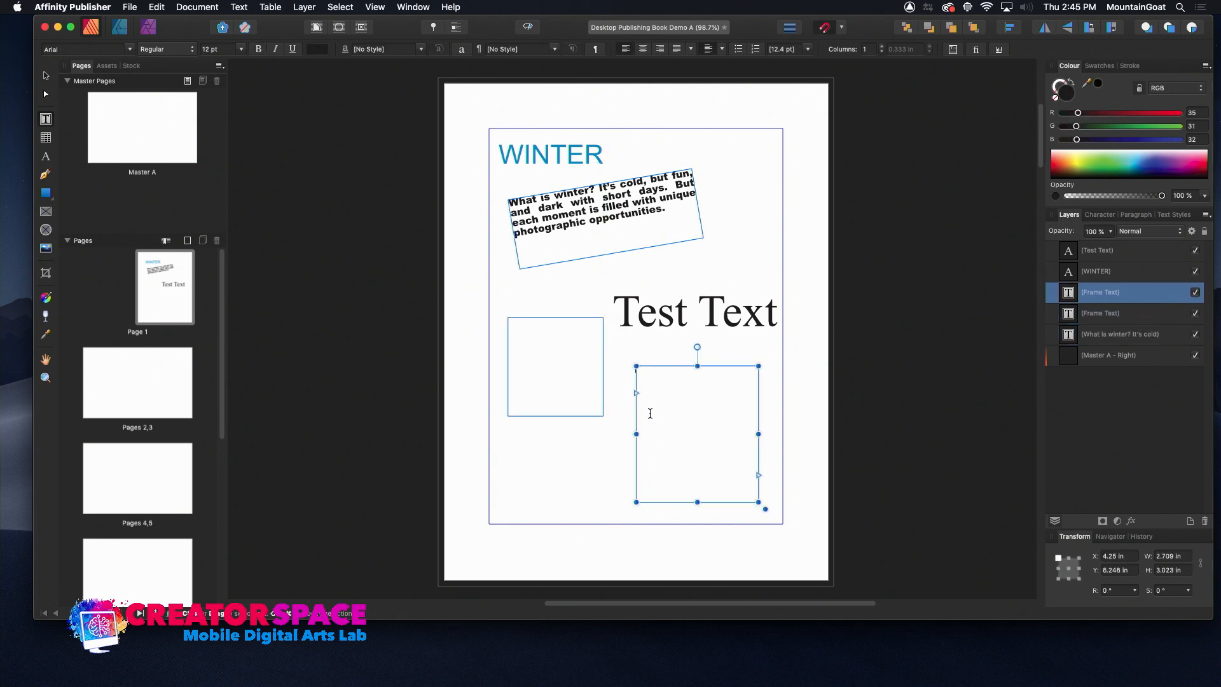
- Link the winter paragraph's text frame to the empty left frame, and link that one to the empty lower-right frame
left_click(677, 212)
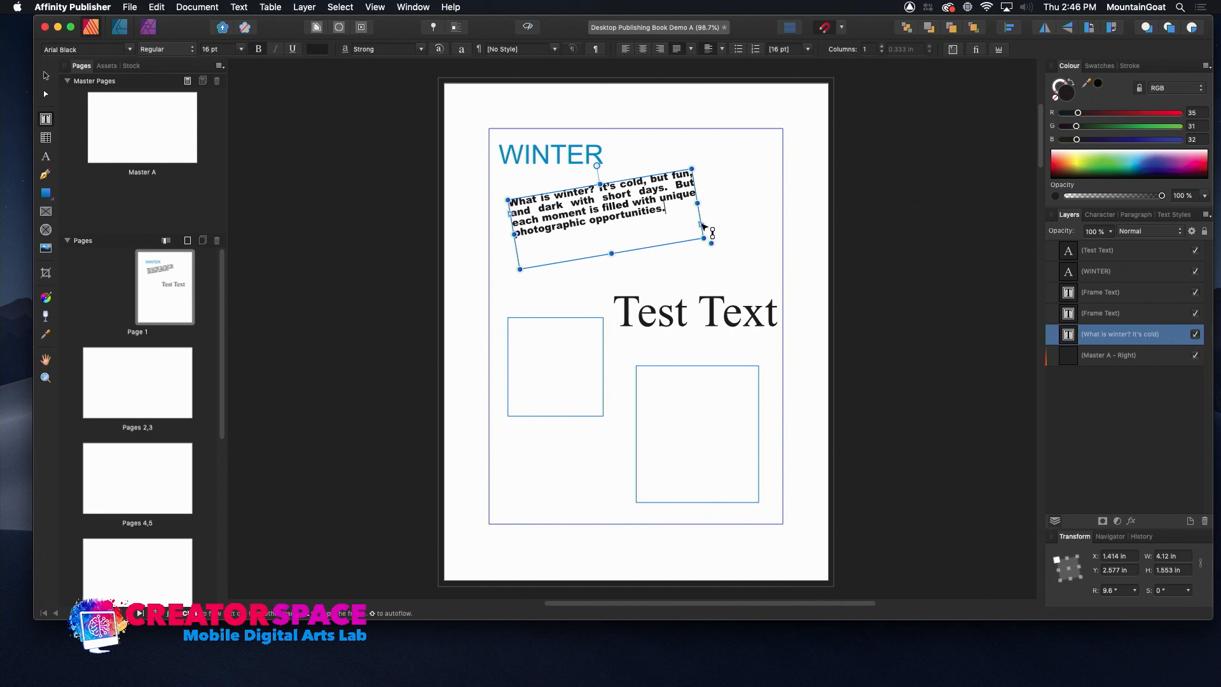
left_click(702, 225)
left_click(565, 345)
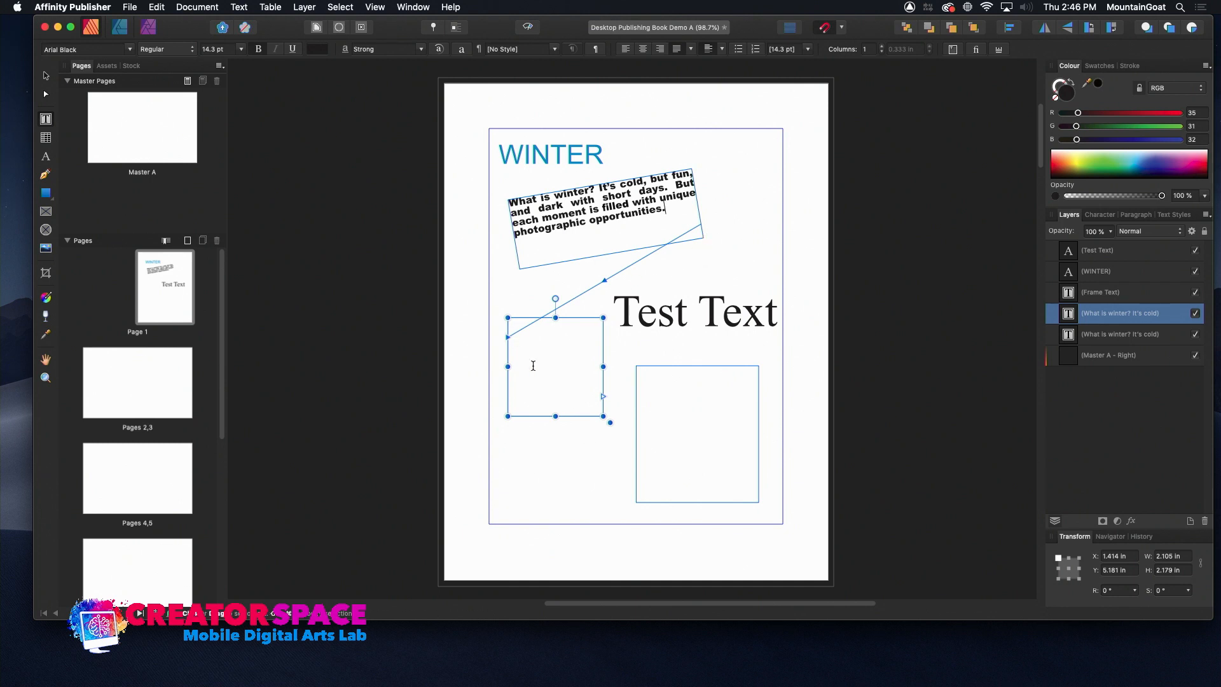
left_click(603, 396)
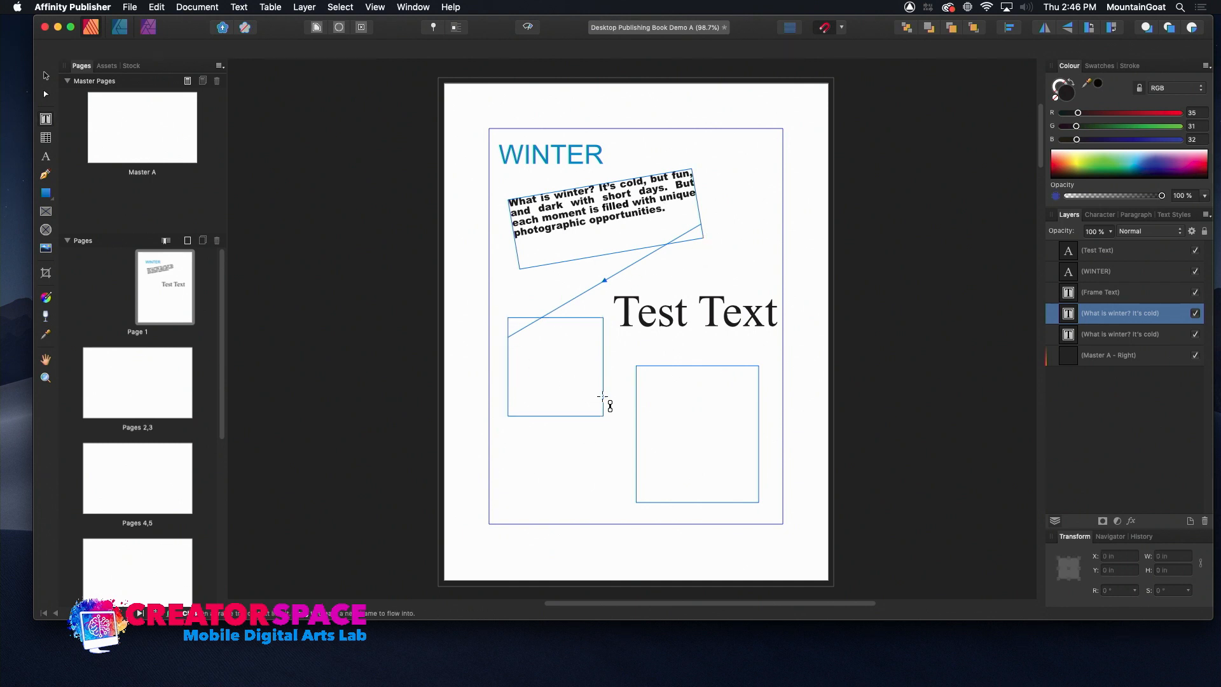
left_click(686, 398)
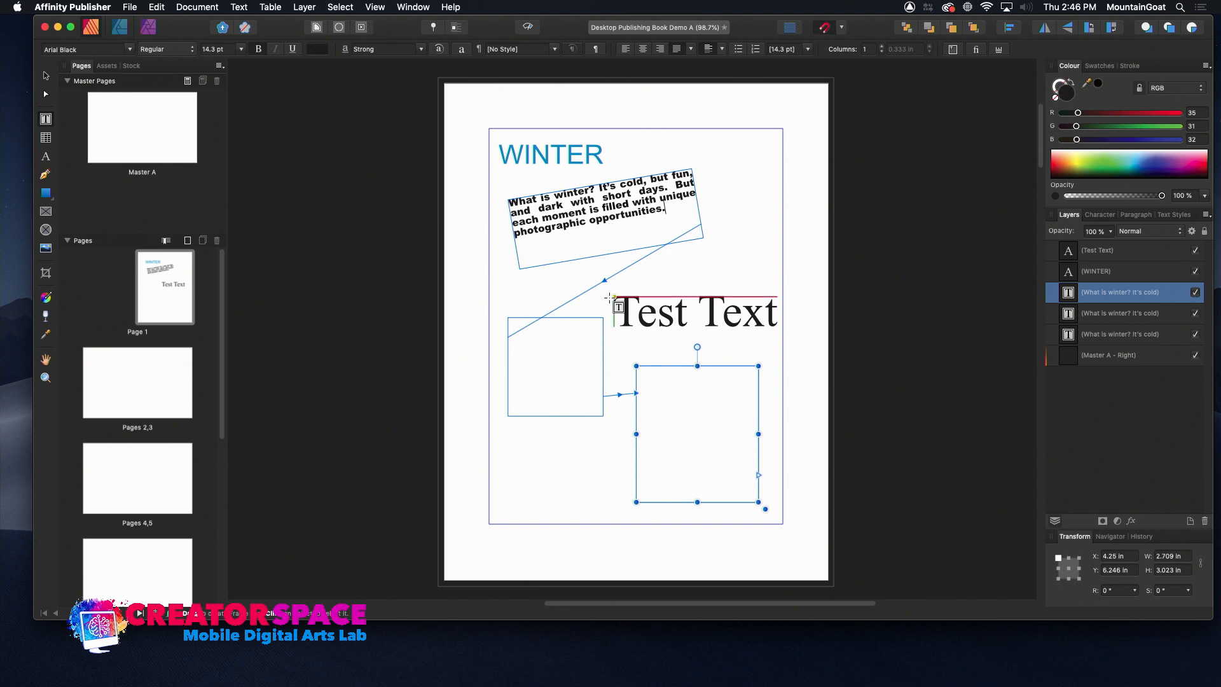
- Shorten the three linked frames to heights of about 1.12 in for the winter frame, 1.32 in for the left and 1.72 in for the lower-right
left_click(671, 210)
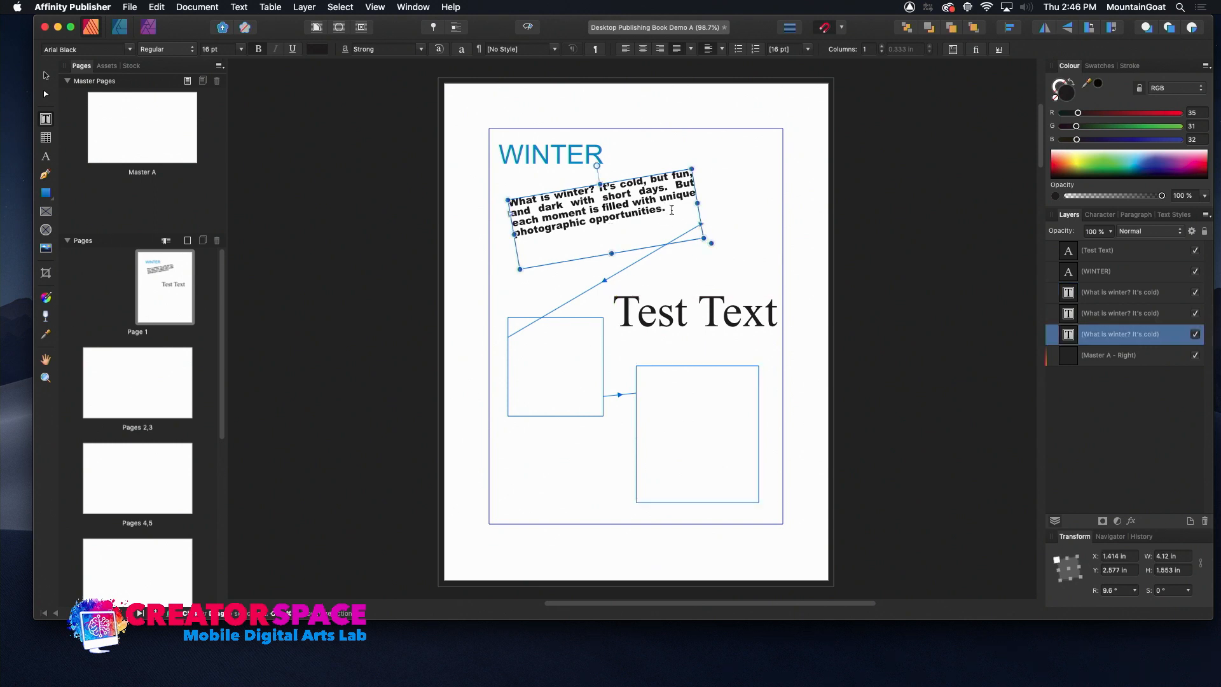
left_click_drag(611, 253, 609, 237)
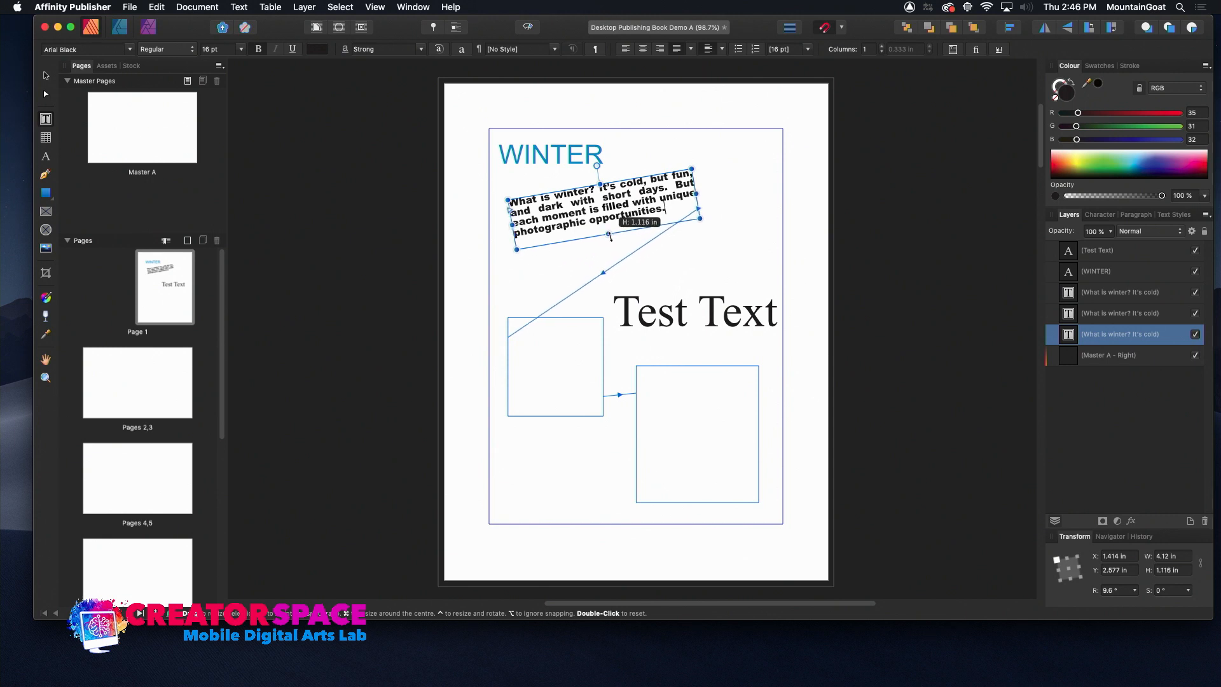
left_click(552, 411)
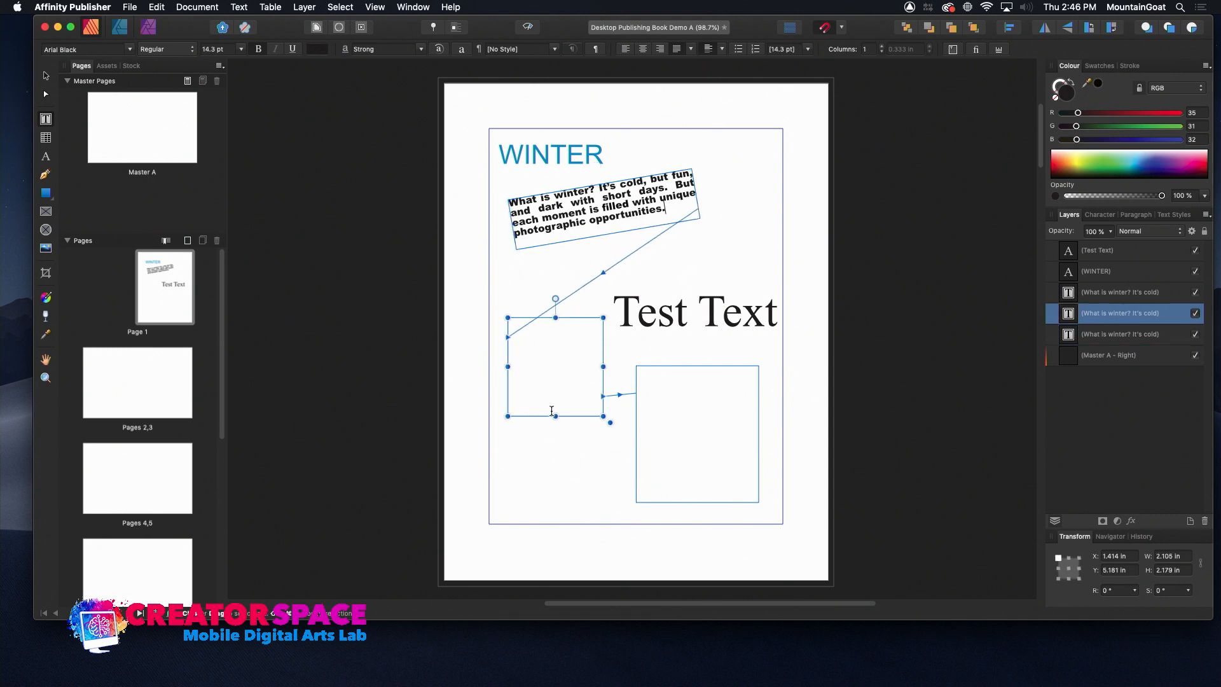
left_click_drag(555, 416, 555, 377)
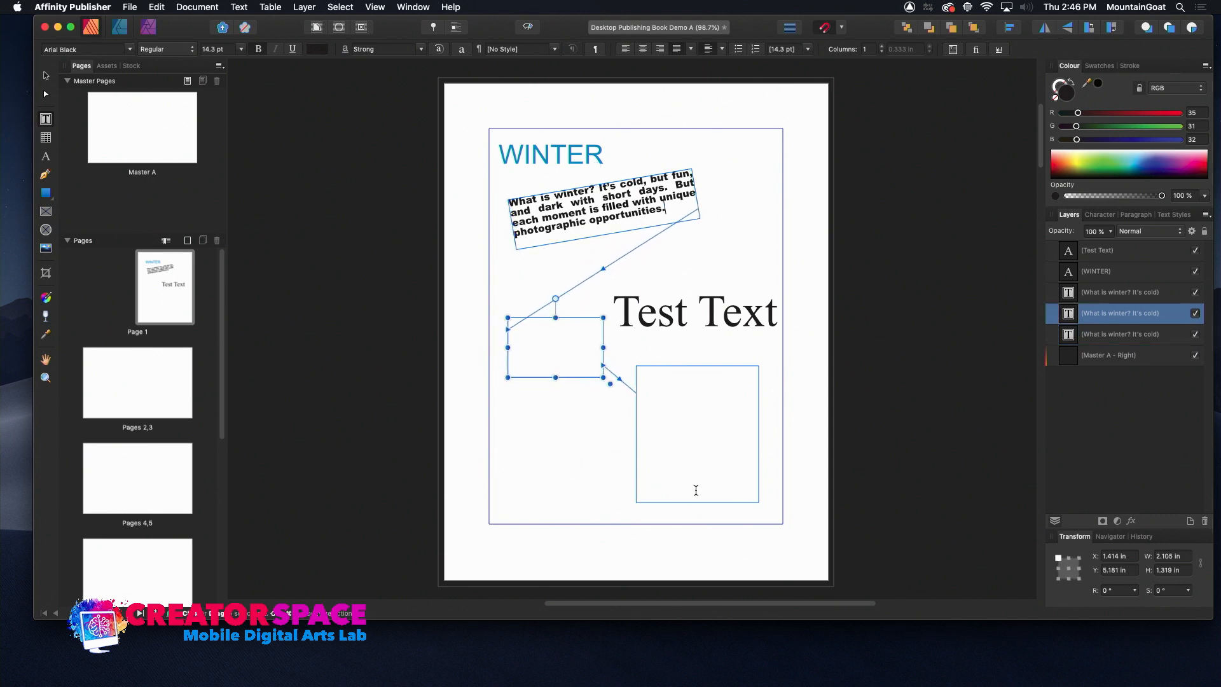
left_click(696, 487)
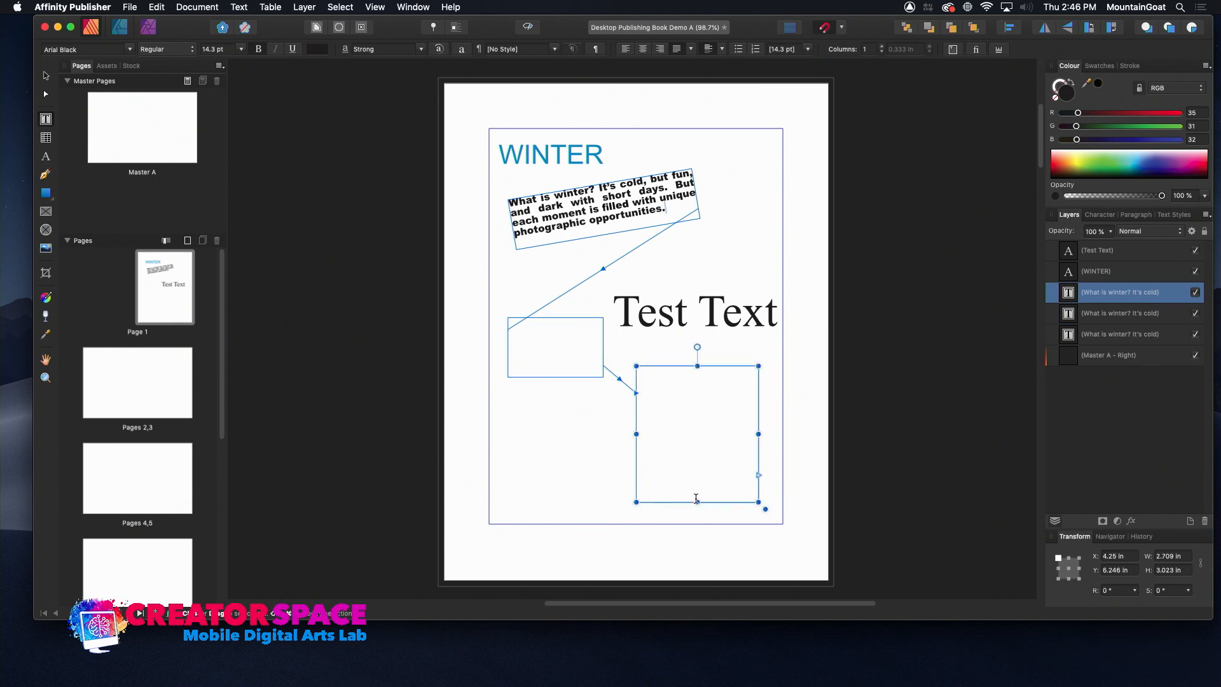
left_click(695, 461)
left_click_drag(697, 366, 696, 424)
- Add "This is a test of writing in the text boxes to see how they link." at the end of the winter paragraph
left_click(670, 208)
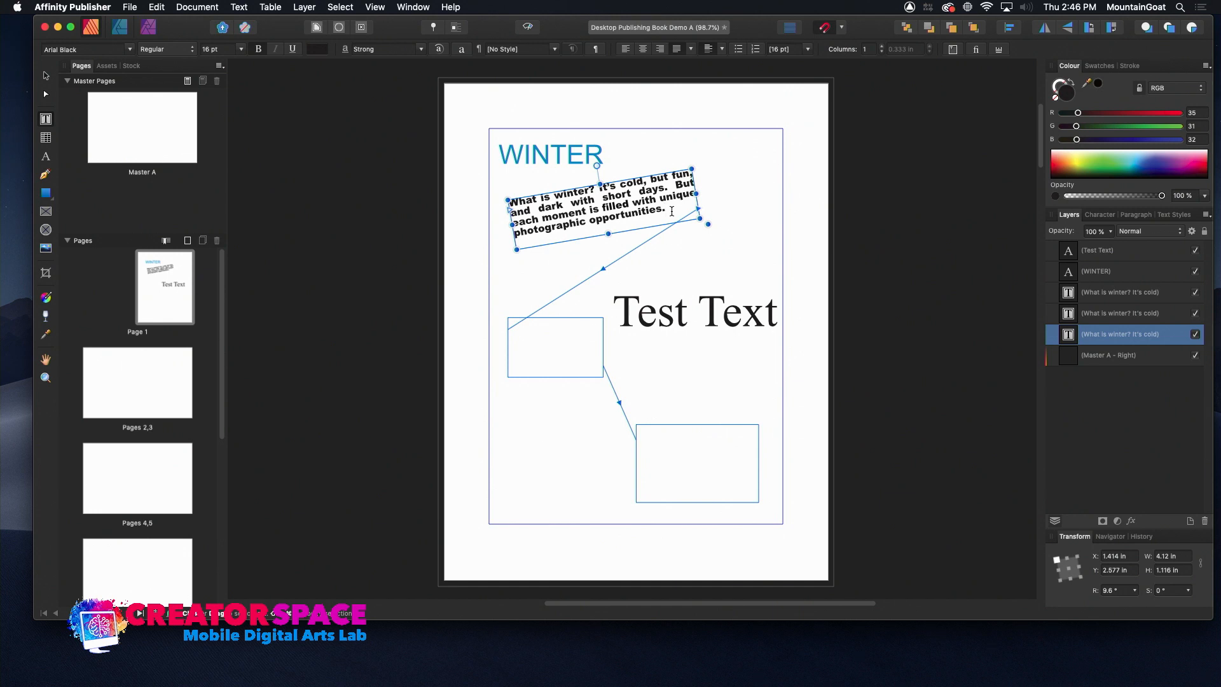
left_click(671, 211)
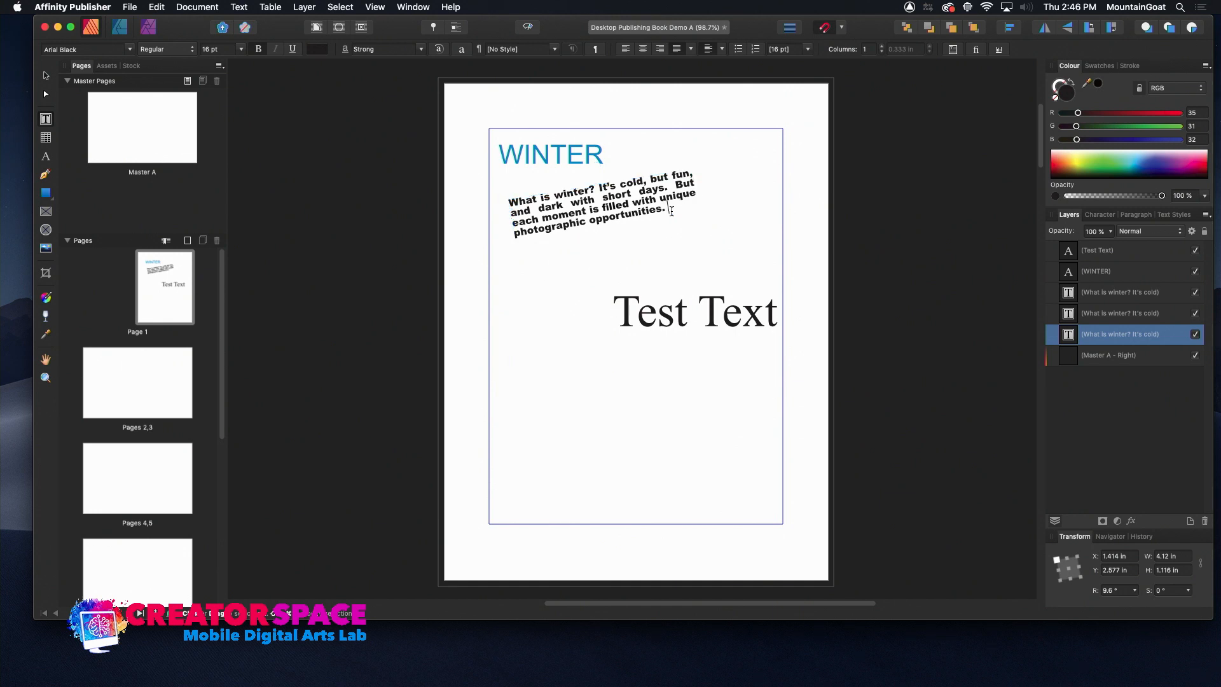
type("This is a")
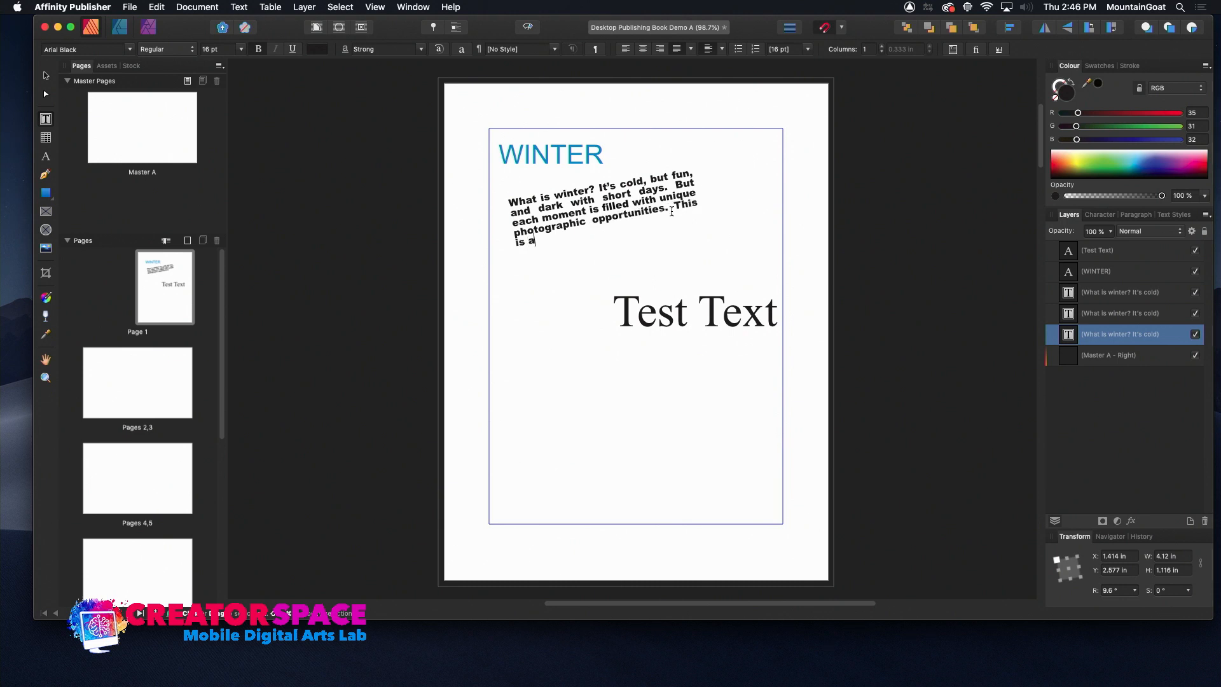
type(" test of writing in the te")
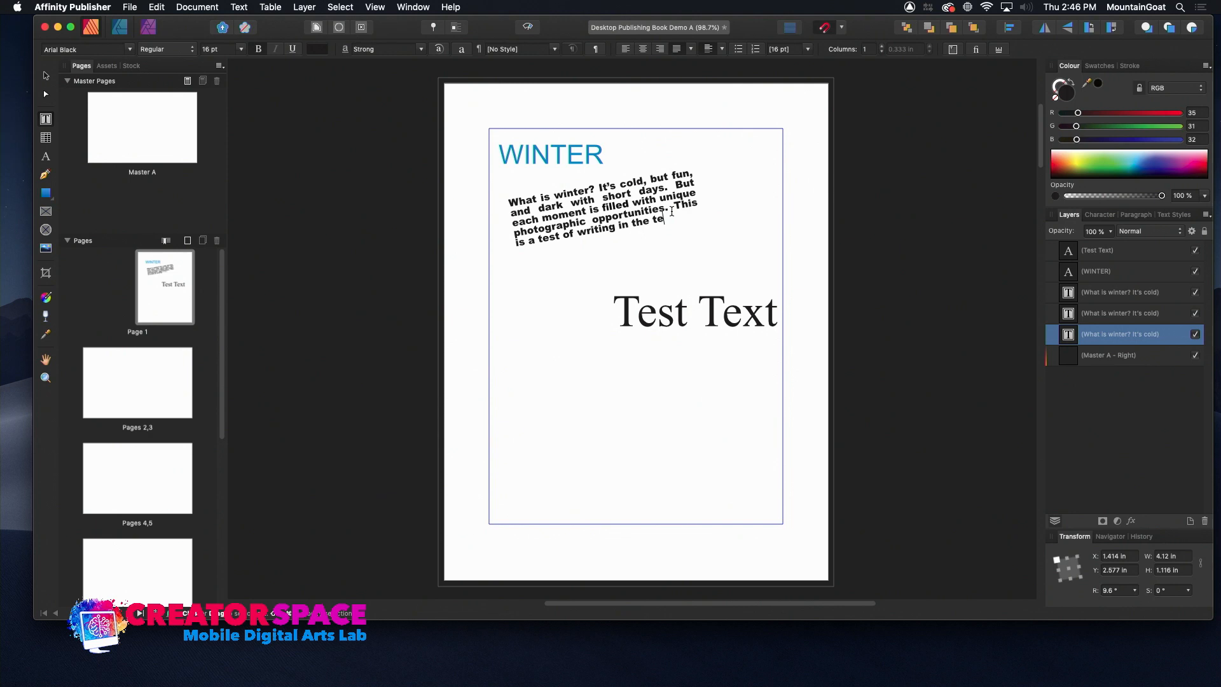
type("xt boxes ")
type("to see how they l")
type("ink.")
key("Escape")
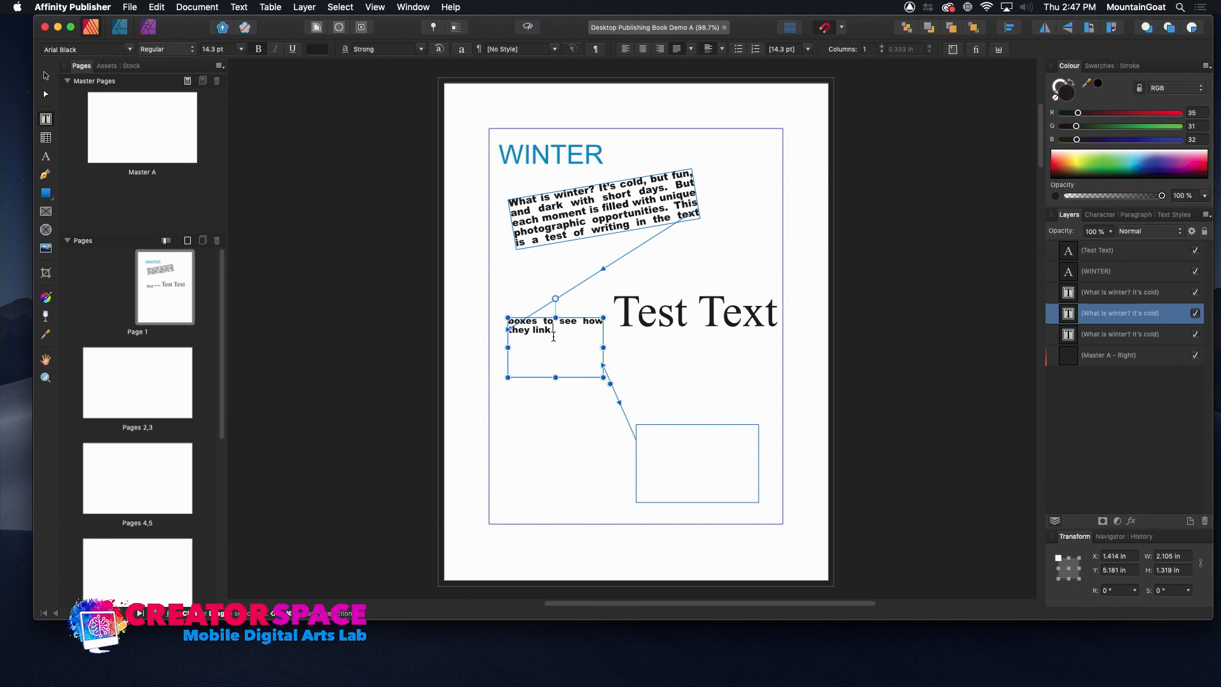
- Add blank lines after "they link." to reach the third linked frame and enter "Hello this continues here." there
key("Return")
key("Return")
key("Return")
key("Return")
key("Return")
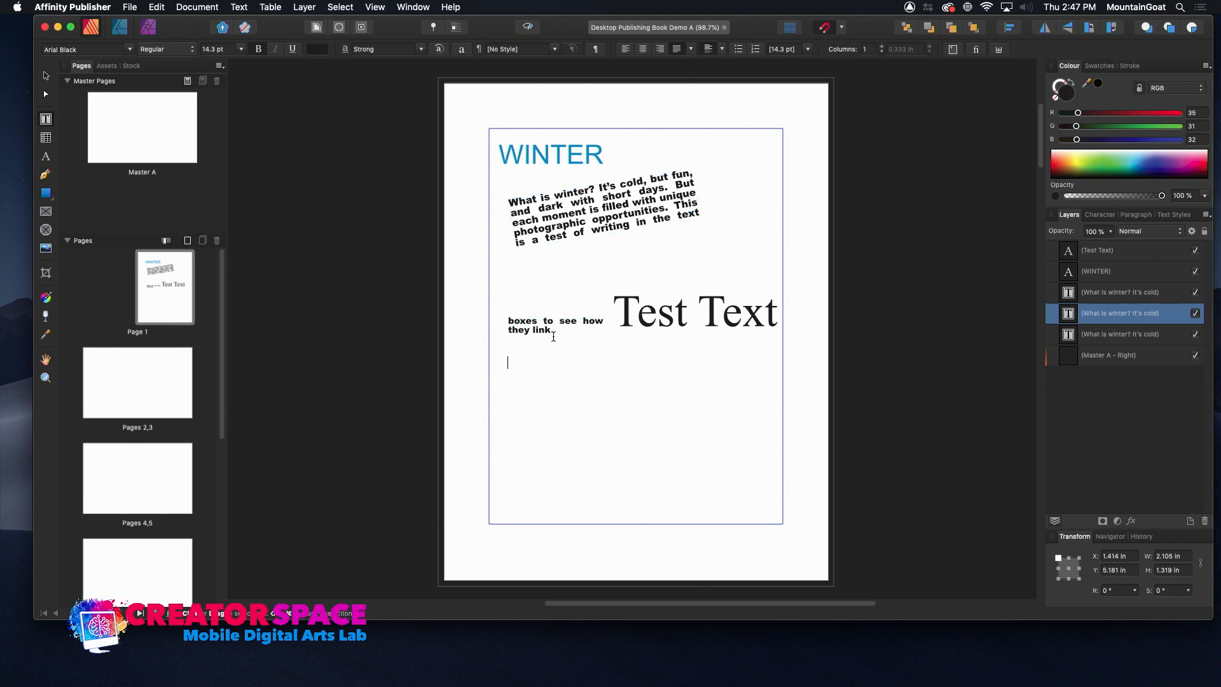
type("Hello this continues here.")
key("Escape")
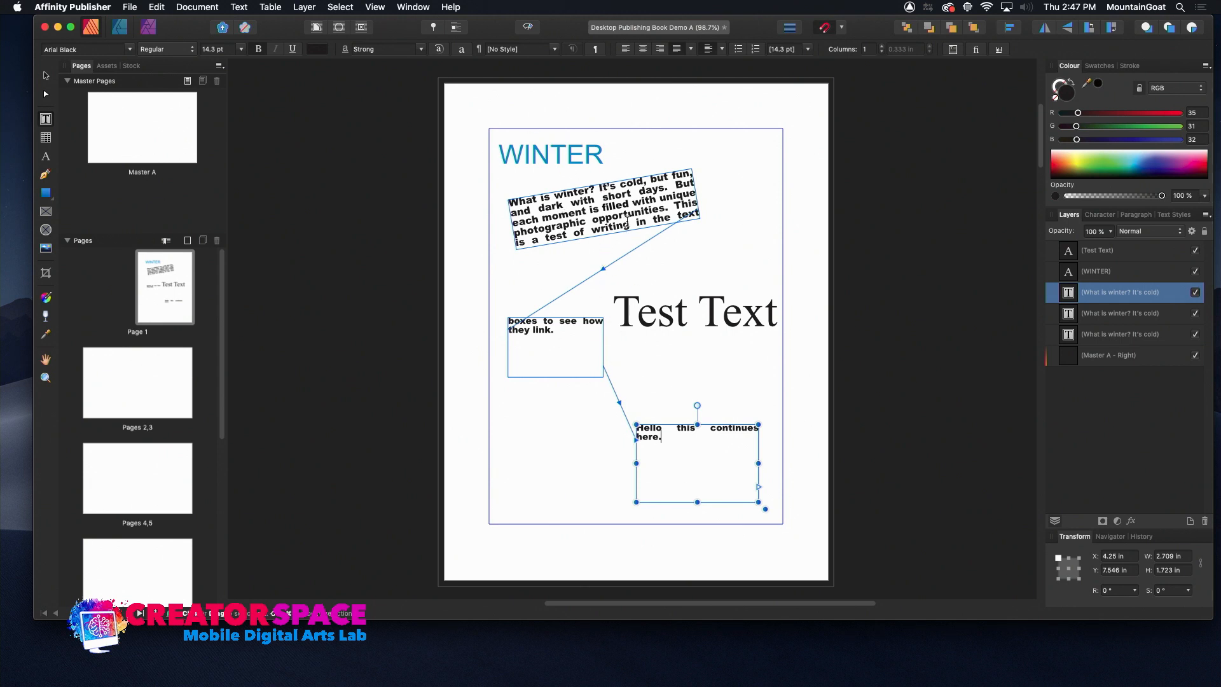
- Insert "how we use" before "writing" in the winter paragraph's last sentence
left_click(590, 227)
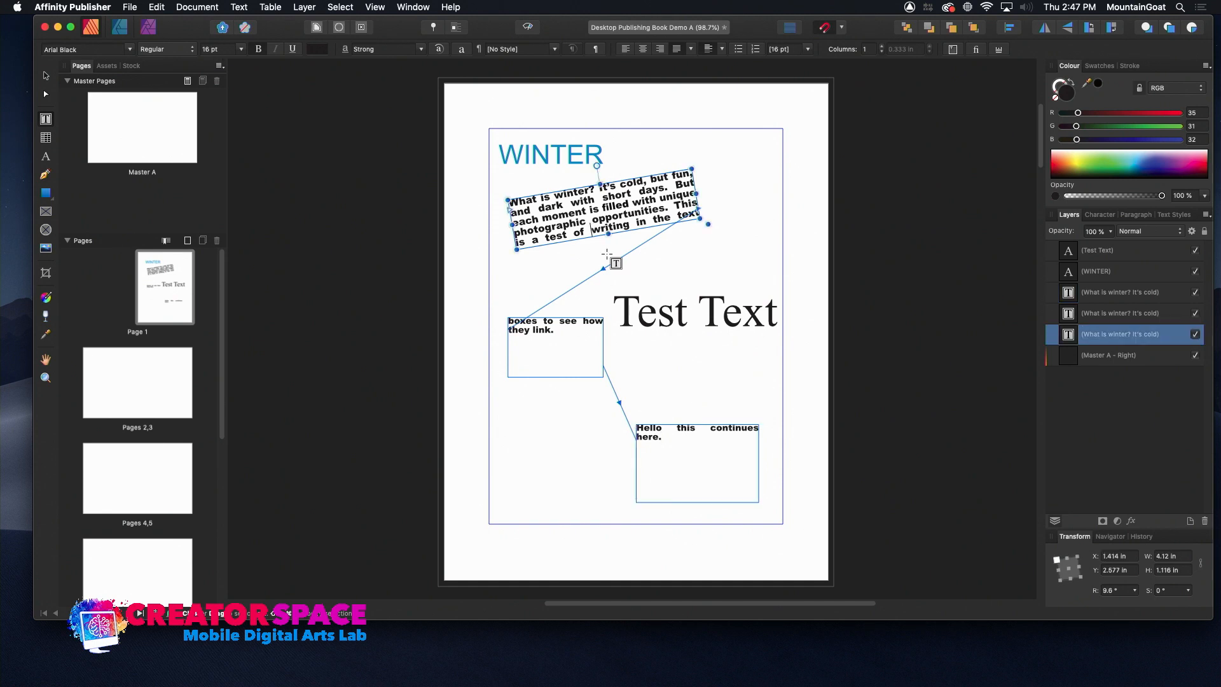
type("how e c")
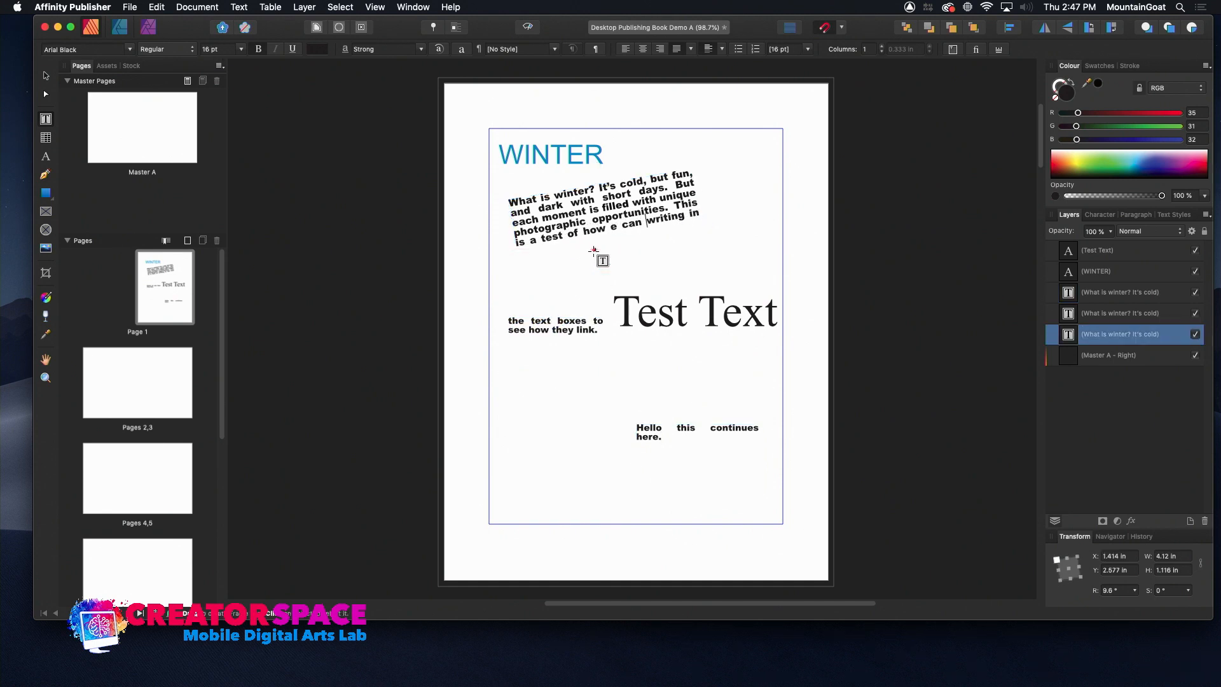
key("BackSpace")
type("we use")
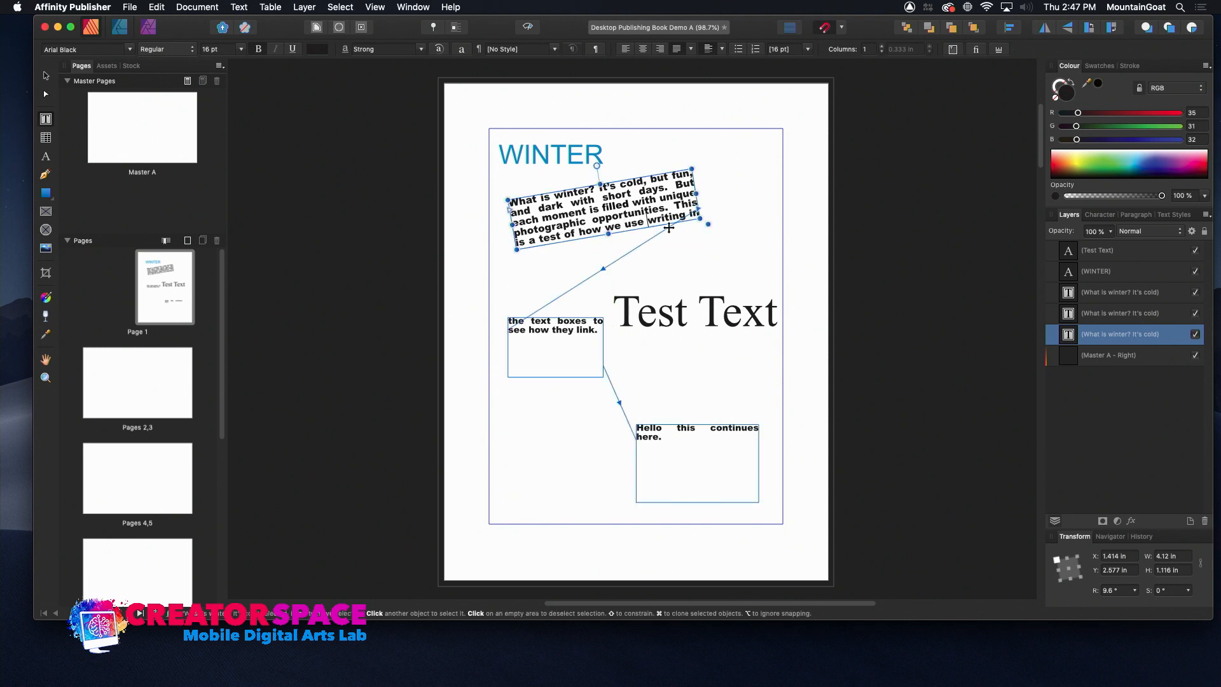
- Insert "big words" after "writing" in the same sentence of the linked text
left_click(684, 226)
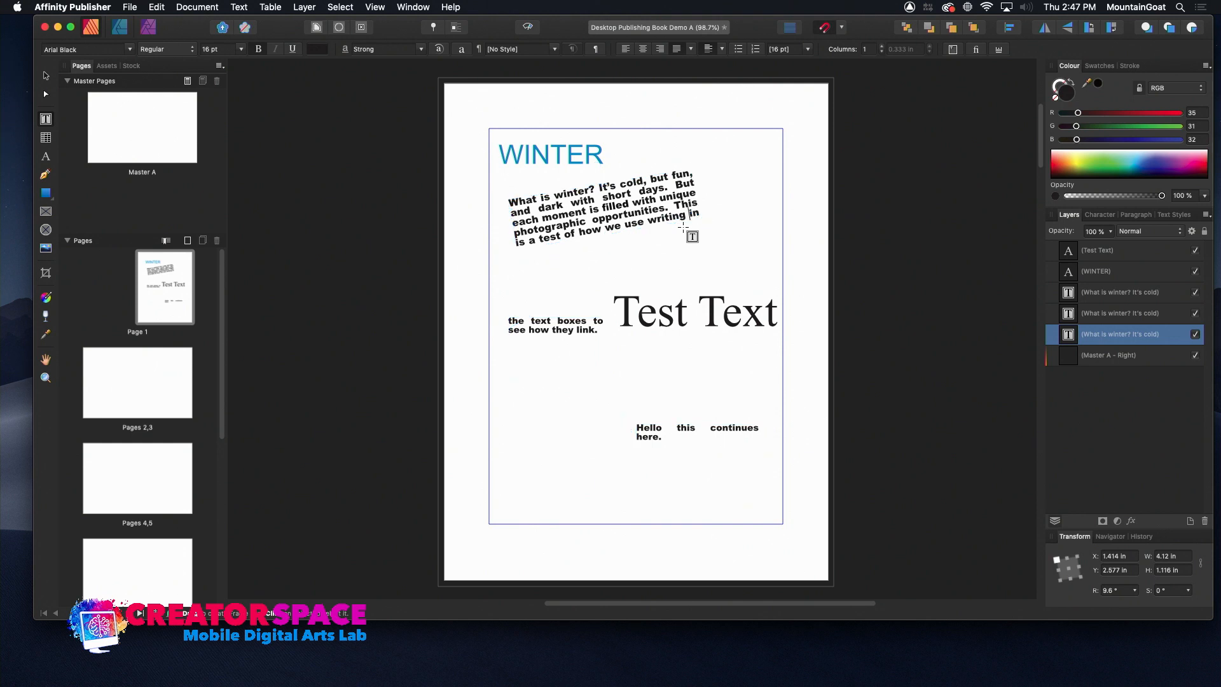
type("big wo")
type("rd in the text")
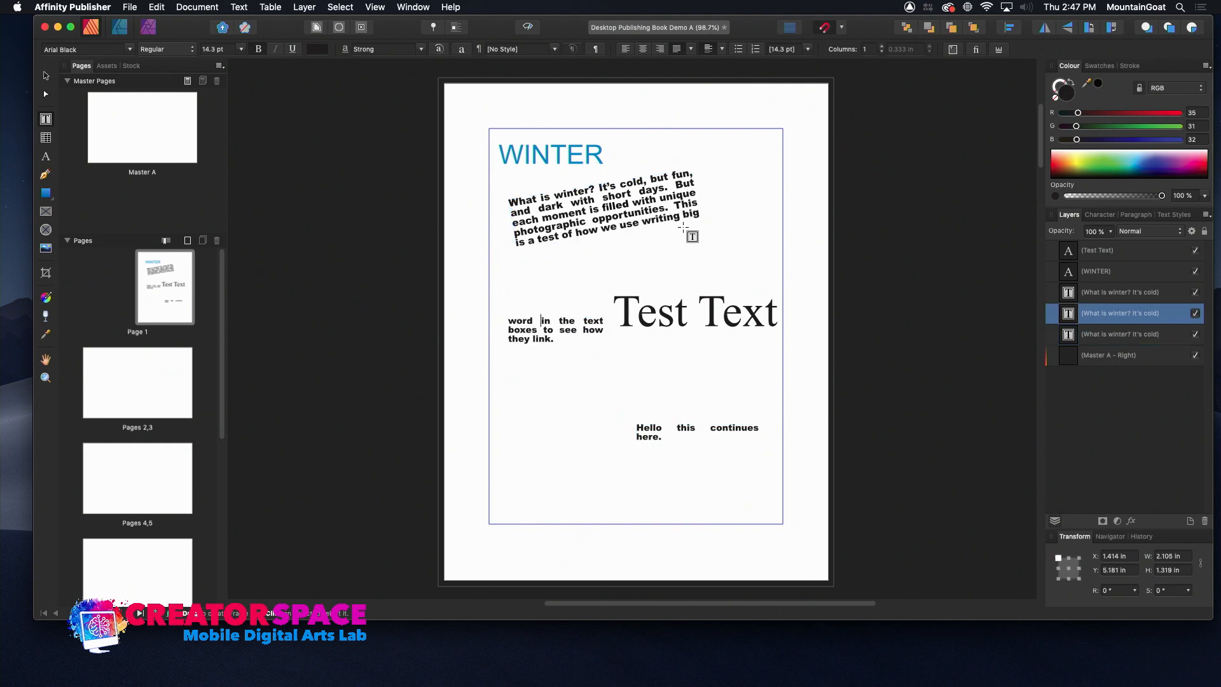
key("BackSpace")
type("s")
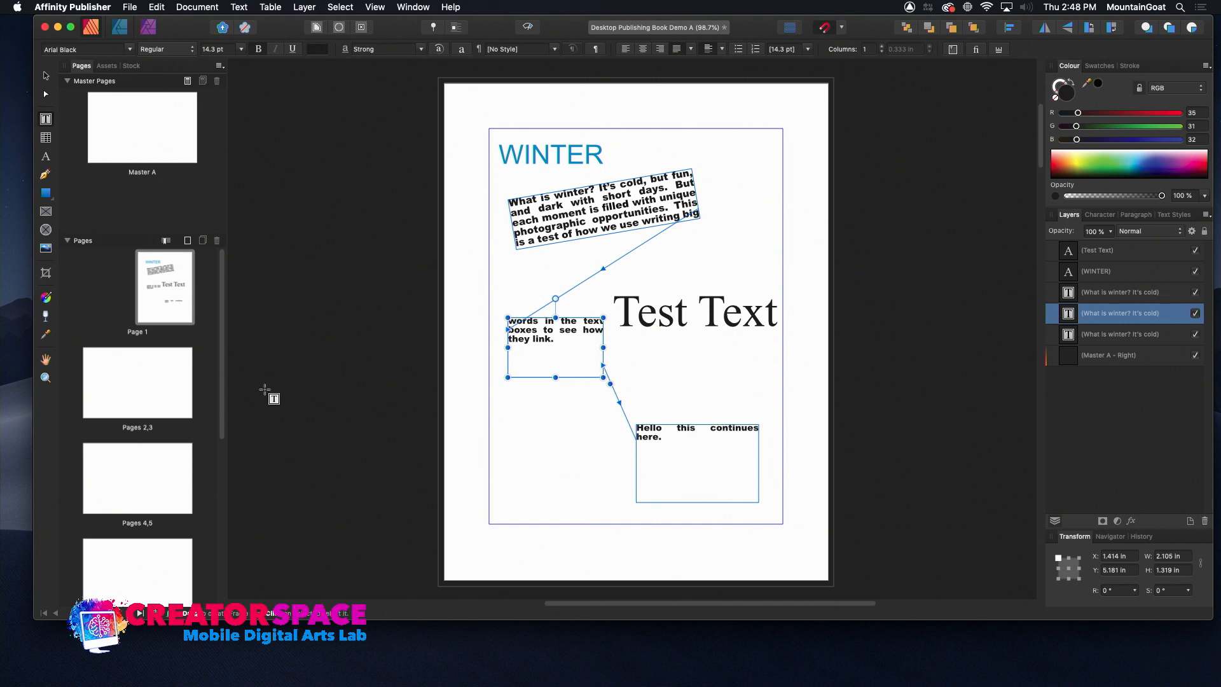
- Open the Pages 2,3 spread and select Page 1 again
double_click(111, 379)
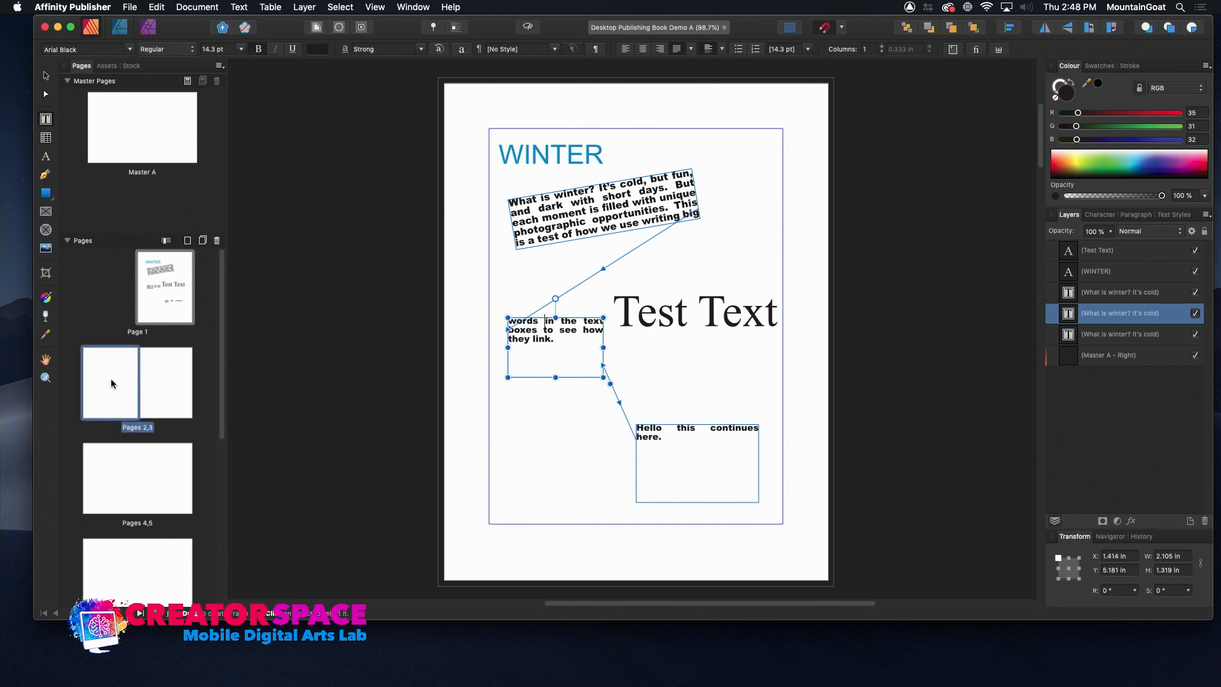
left_click(169, 291)
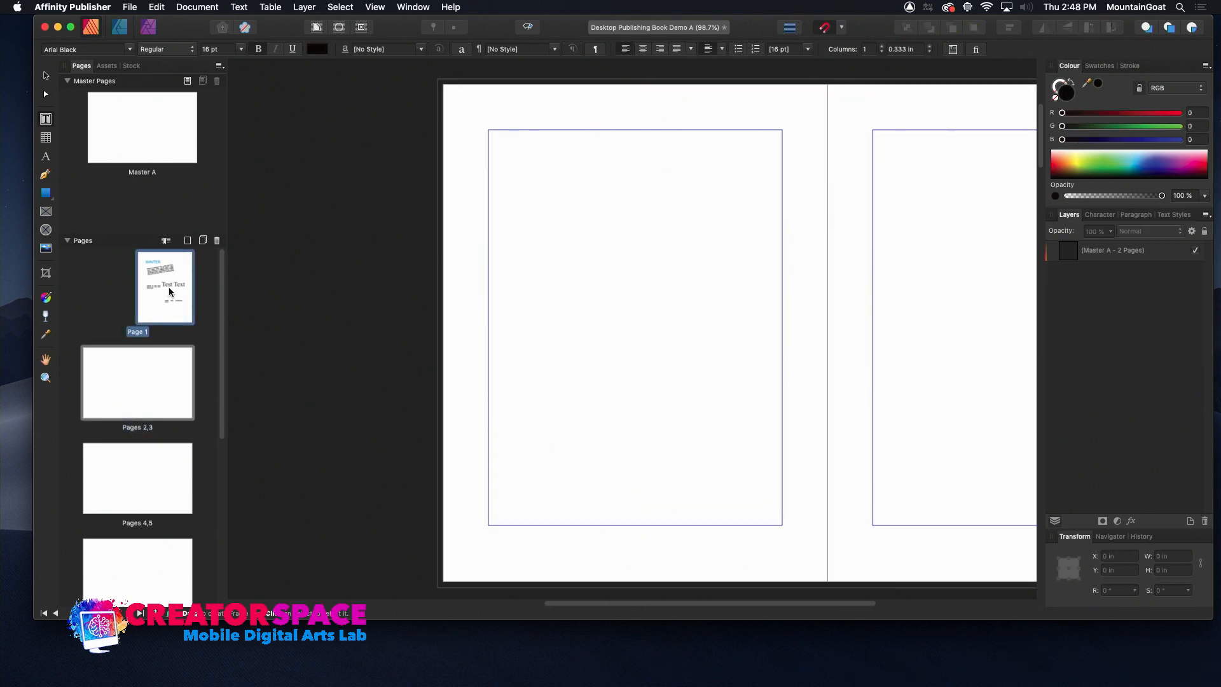
- Draw a text frame about 1.75 × 2.02 in on the left-hand page of the Pages 2,3 spread
double_click(168, 292)
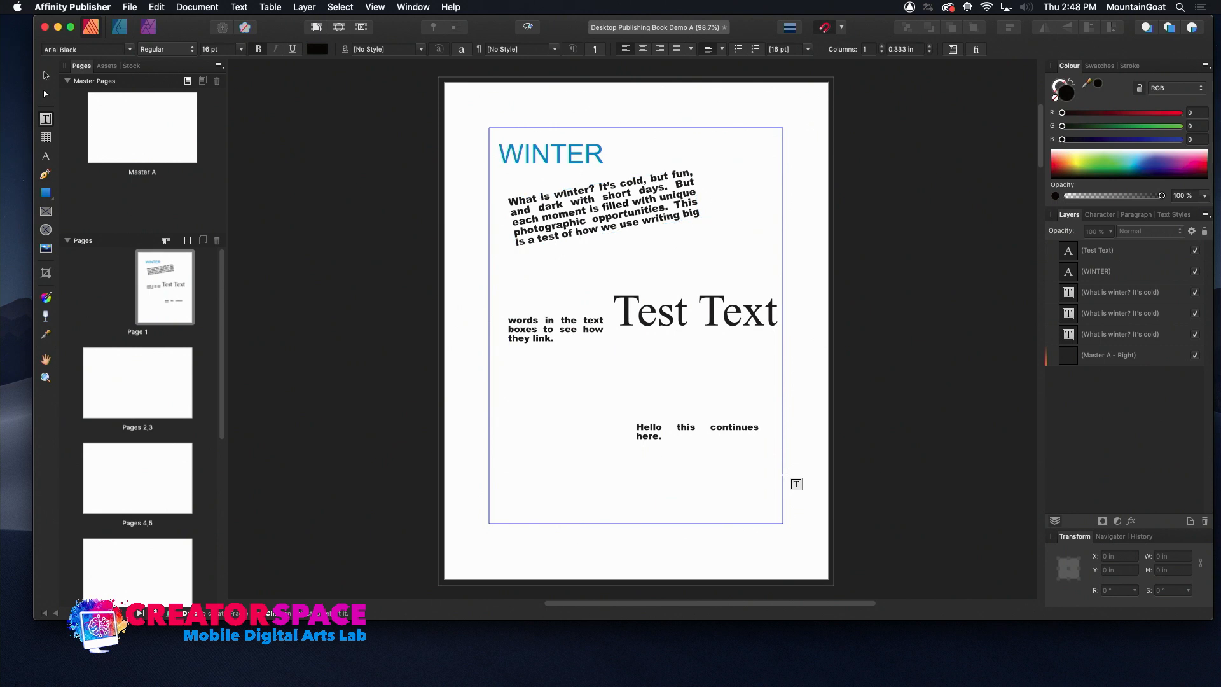
scroll(786, 474, "down", 10)
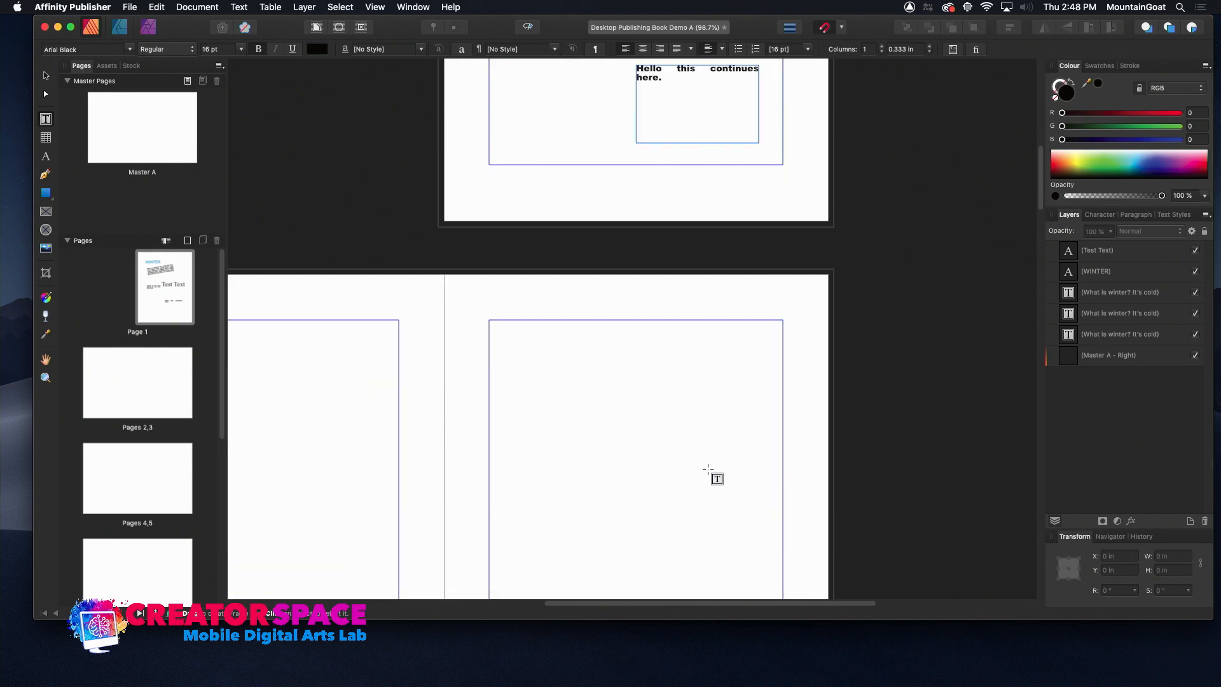
scroll(1043, 184, "down", 3)
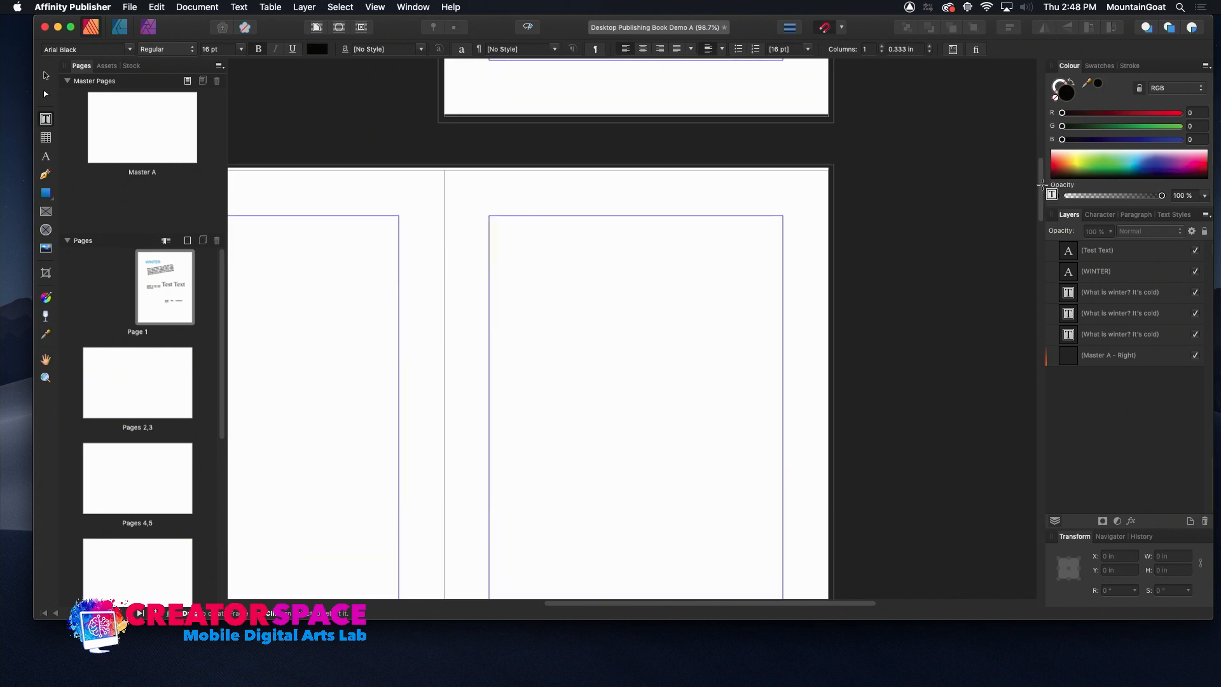
scroll(1042, 185, "up", 2)
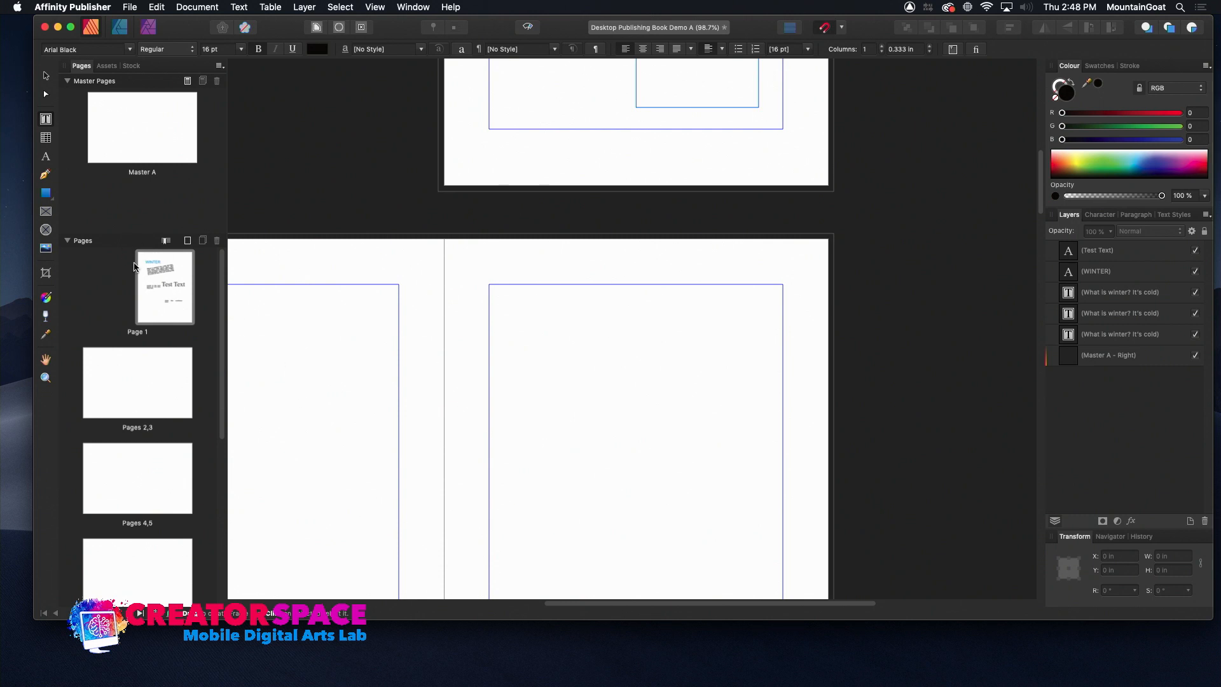
left_click_drag(271, 309, 351, 401)
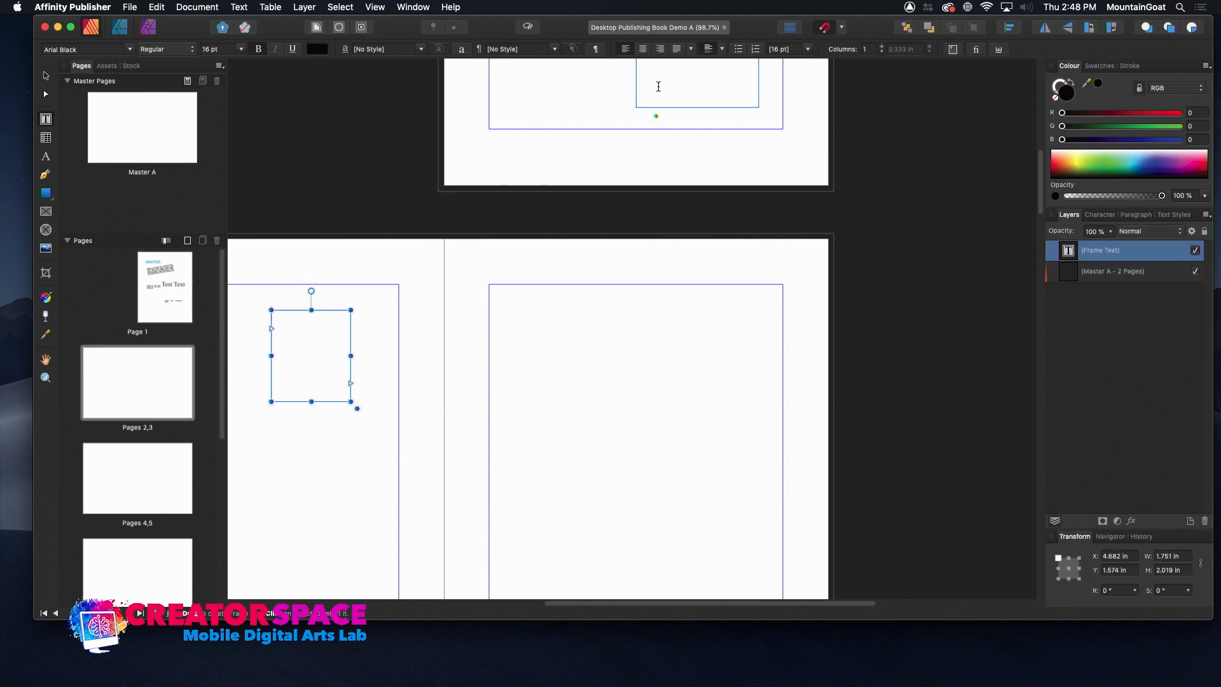
- Link the "Hello this continues here." frame on Page 1 to the empty text frame on the Pages 2,3 spread
left_click(658, 86)
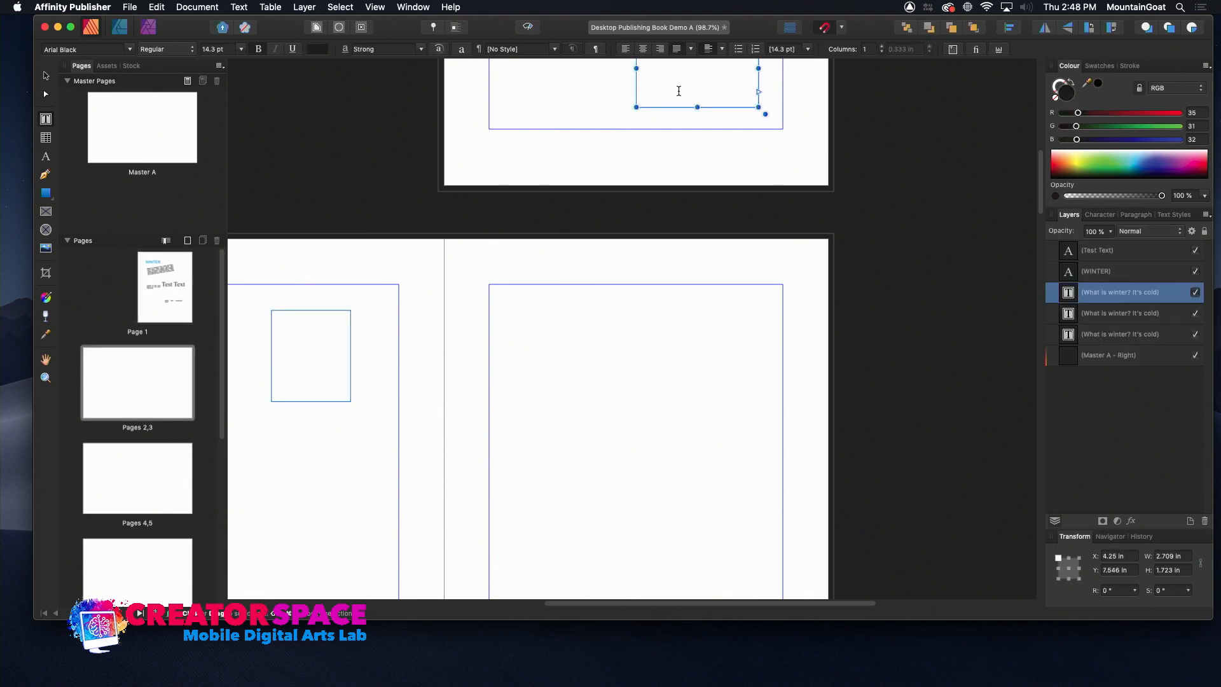
left_click(758, 93)
left_click(305, 346)
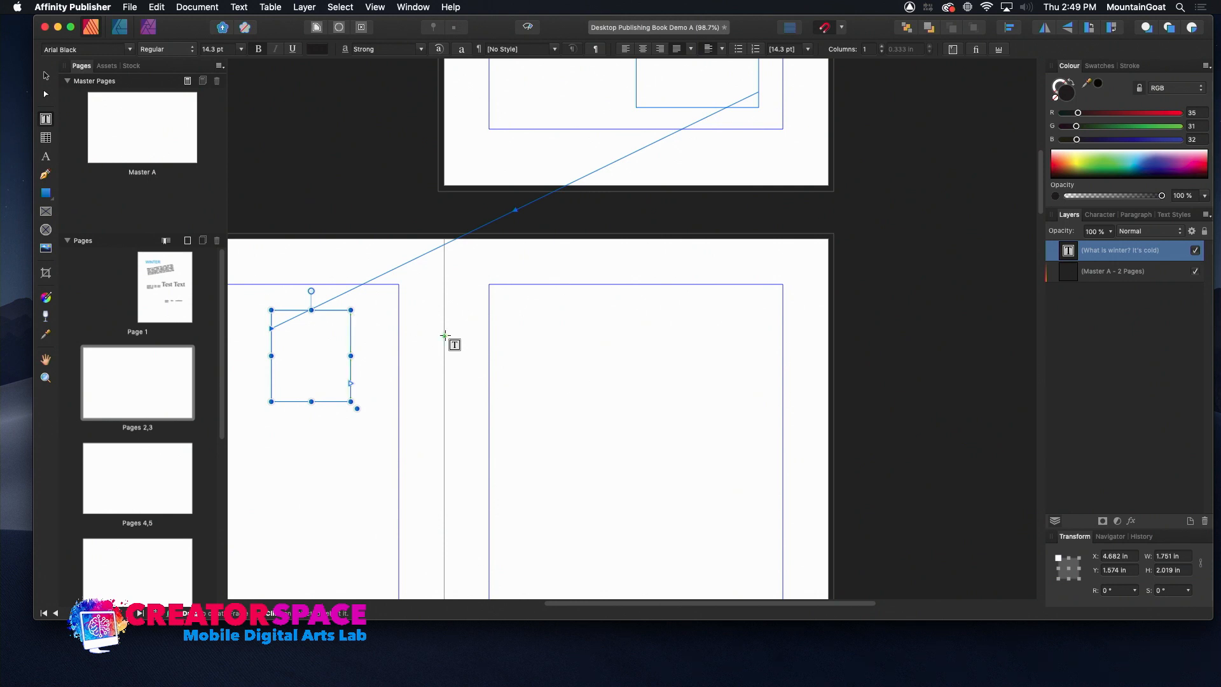
- Rotate the linked empty text frame on the Pages 2,3 spread clockwise to about -21.4°
scroll(410, 150, "up", 5)
scroll(433, 147, "up", 3)
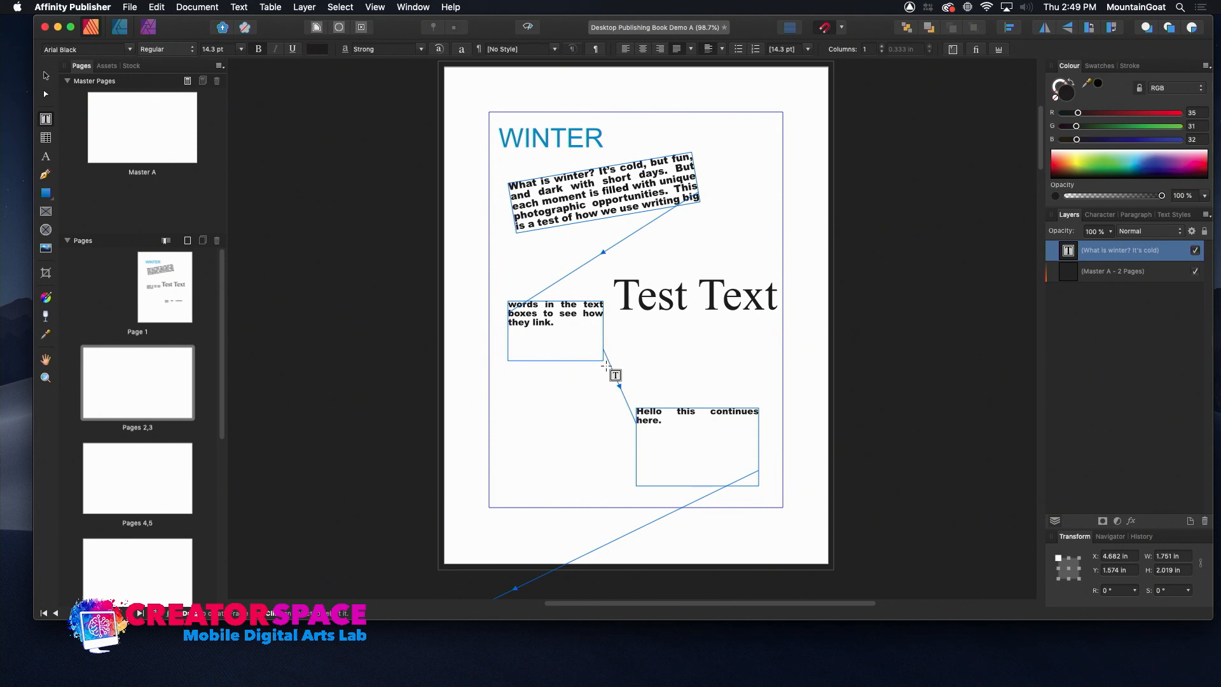
scroll(620, 373, "down", 3)
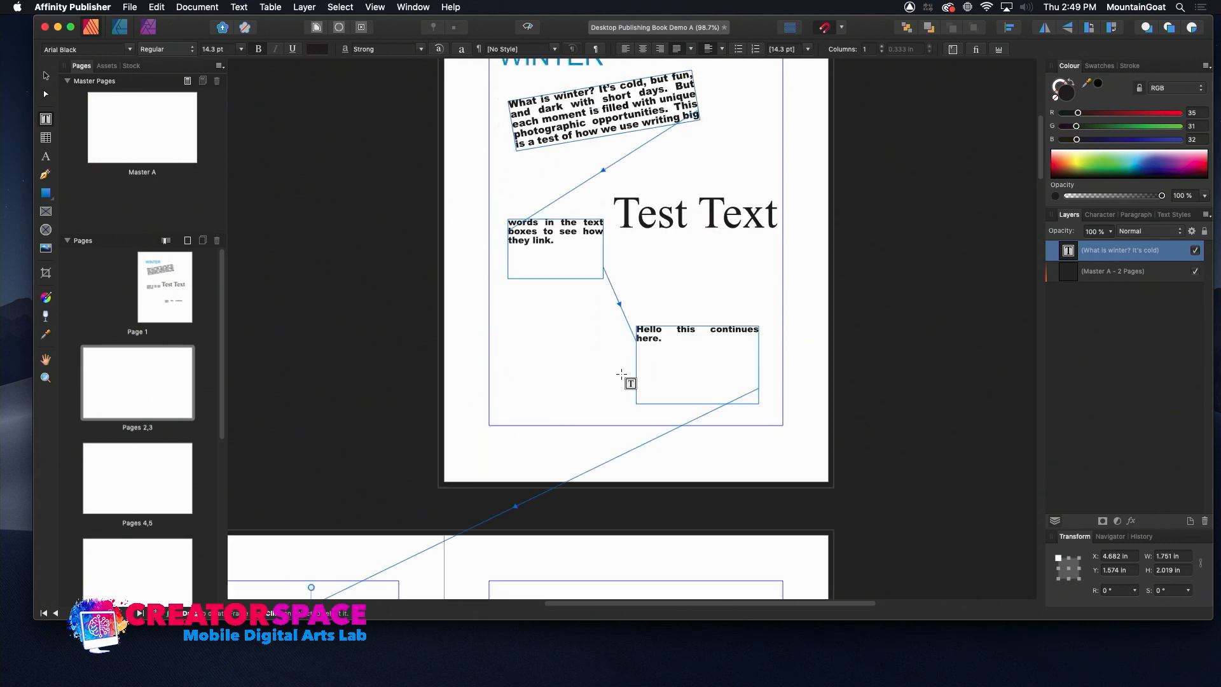
scroll(621, 374, "down", 4)
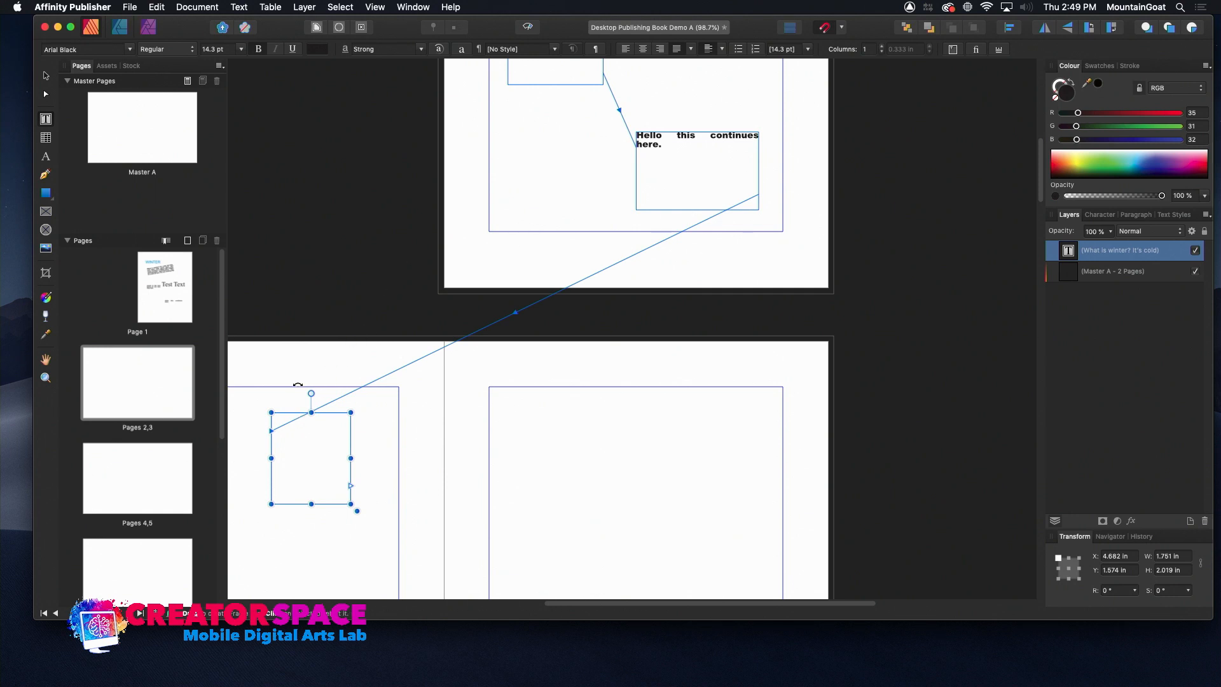
left_click_drag(312, 394, 335, 396)
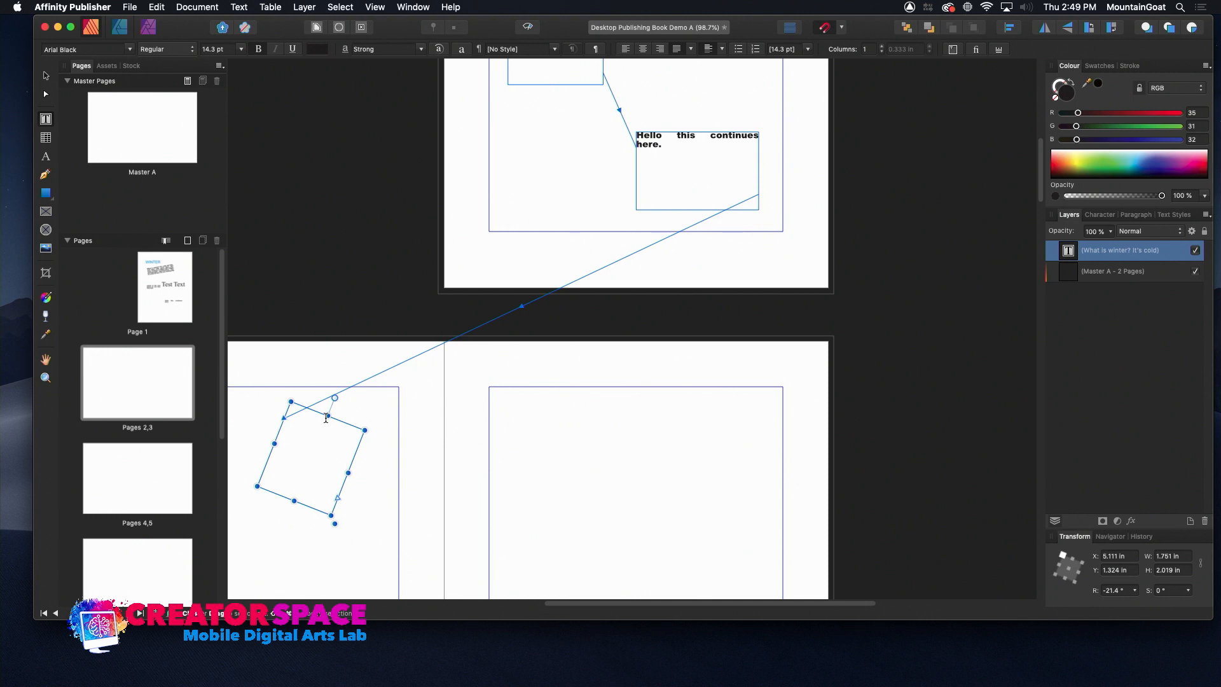
- Resize the "Hello this continues here." frame on Page 1 to about 2.78 × 1.19 in, making it shorter and slightly wider
left_click(743, 208)
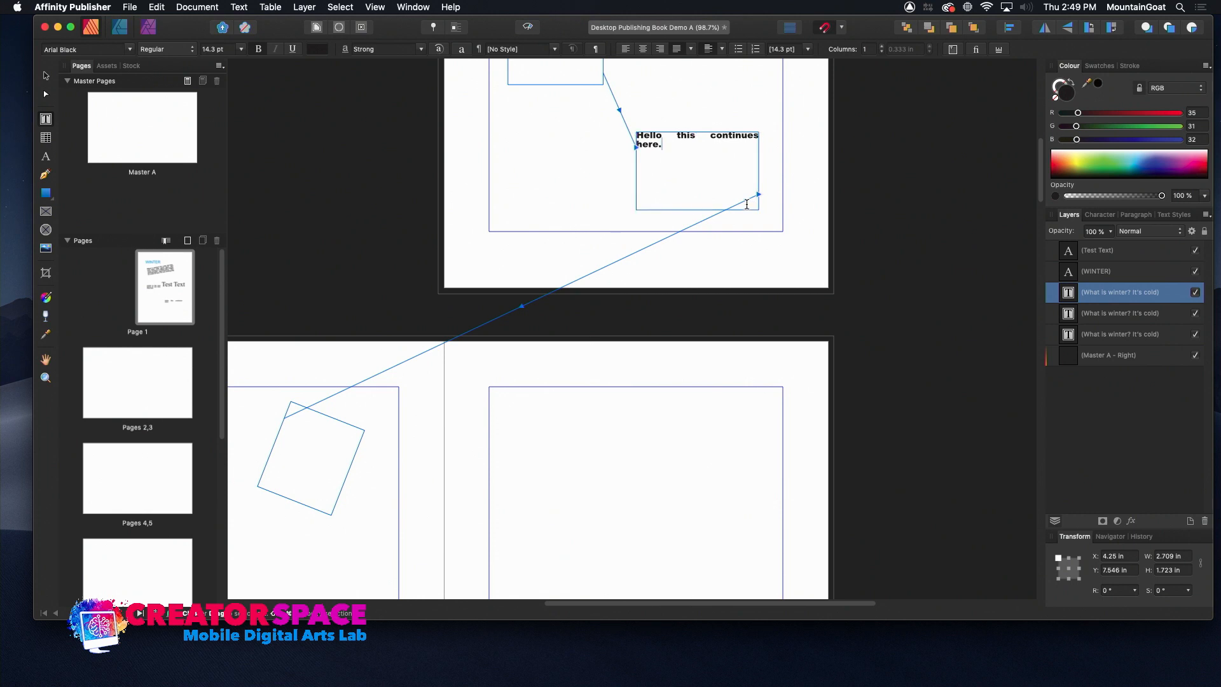
left_click_drag(757, 209, 761, 185)
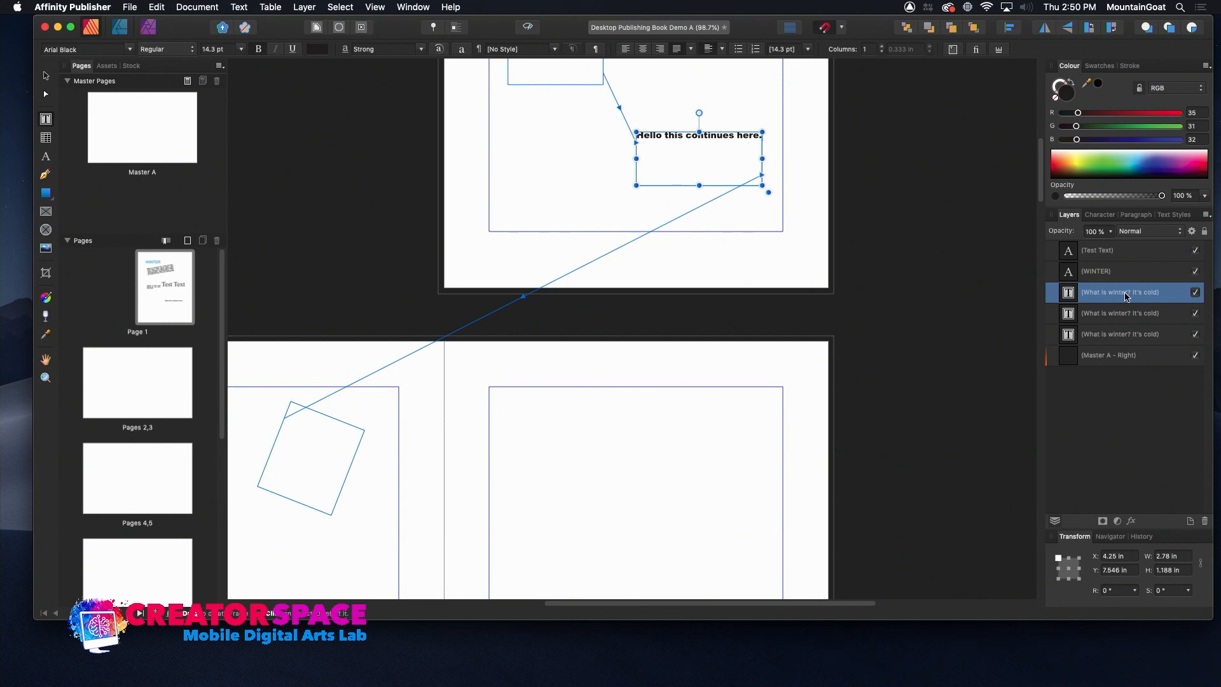
- Hide the layer of the "Hello this continues here." frame and show it again
left_click(1195, 293)
left_click(1195, 293)
- Deselect the frame and switch to the Pages 2,3 spread and back to Page 1 to compare their layers
left_click(577, 130)
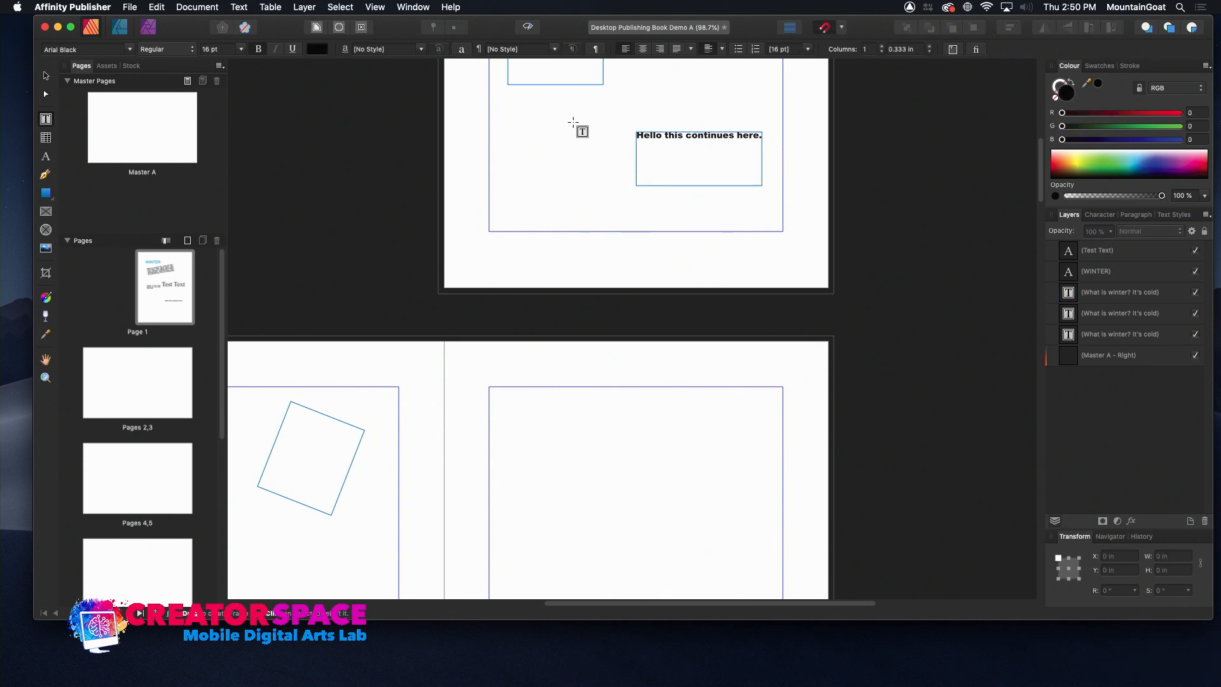
left_click(374, 416)
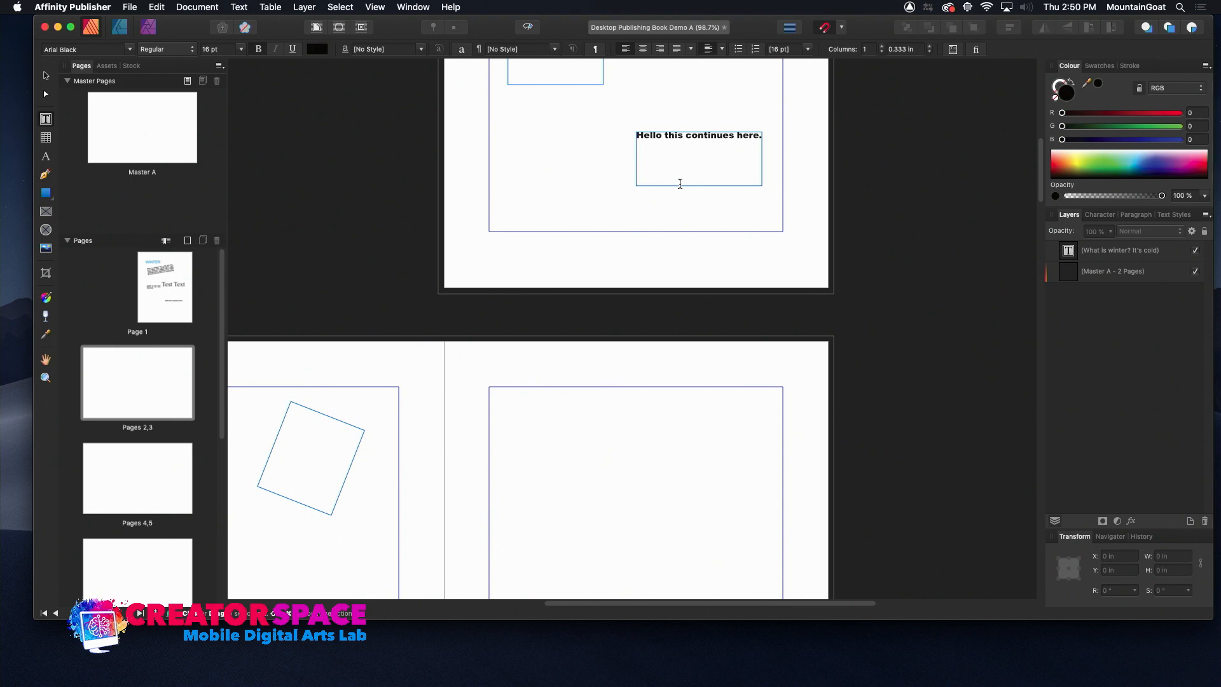
left_click(611, 173)
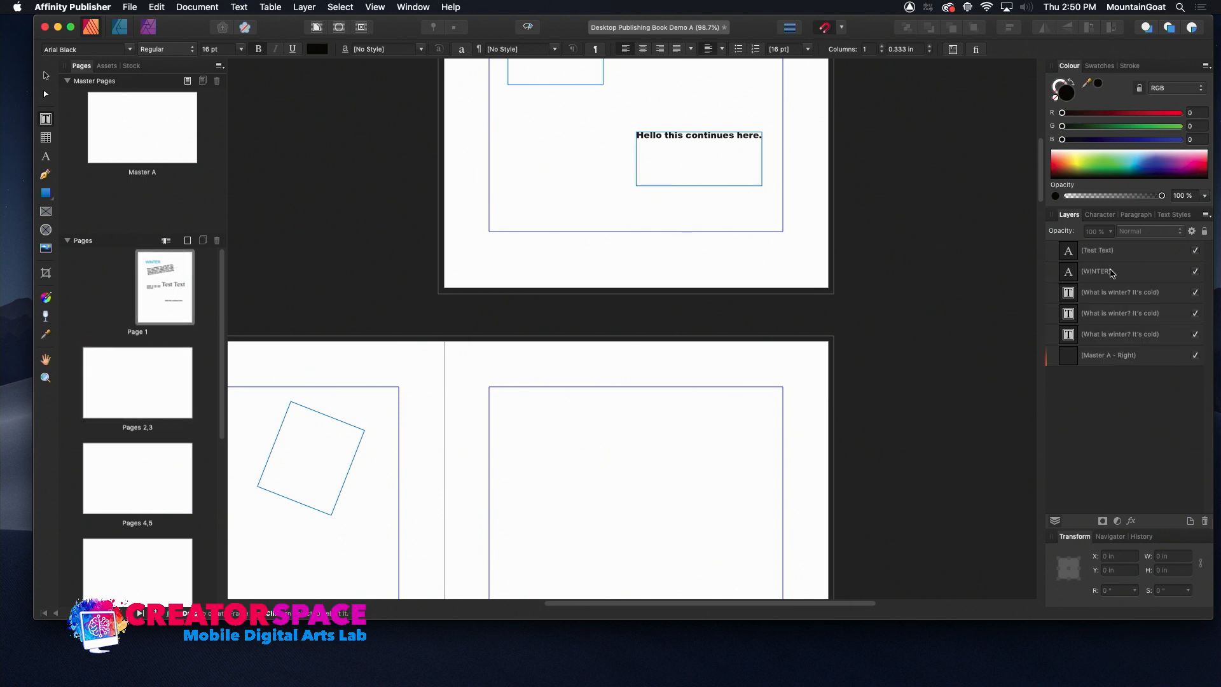
- Hide the Test Text layer on Page 1 and make it visible again
scroll(631, 183, "up", 5)
scroll(625, 175, "up", 3)
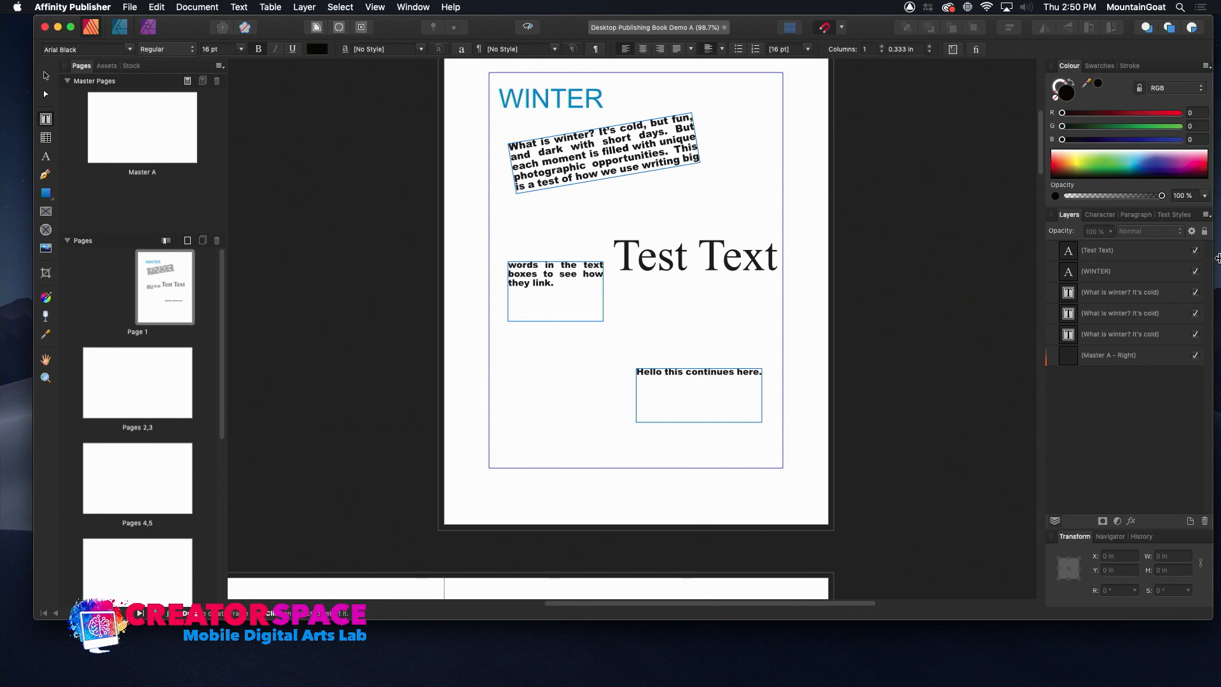
left_click(1196, 251)
left_click(1195, 251)
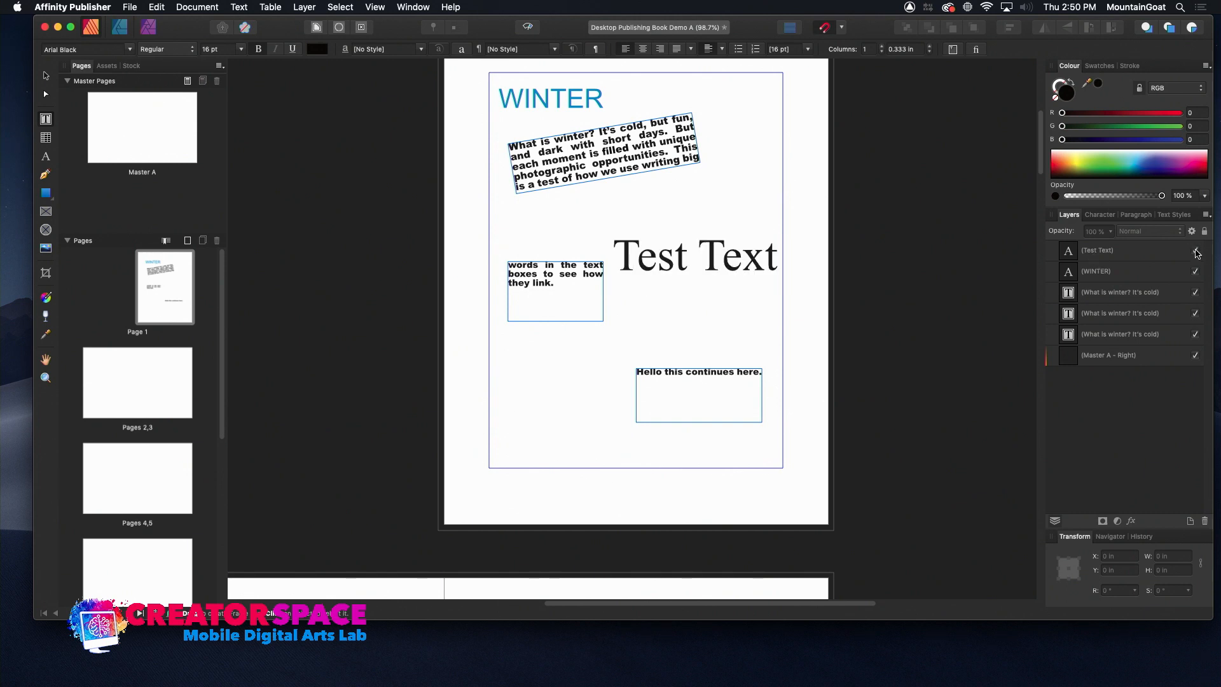